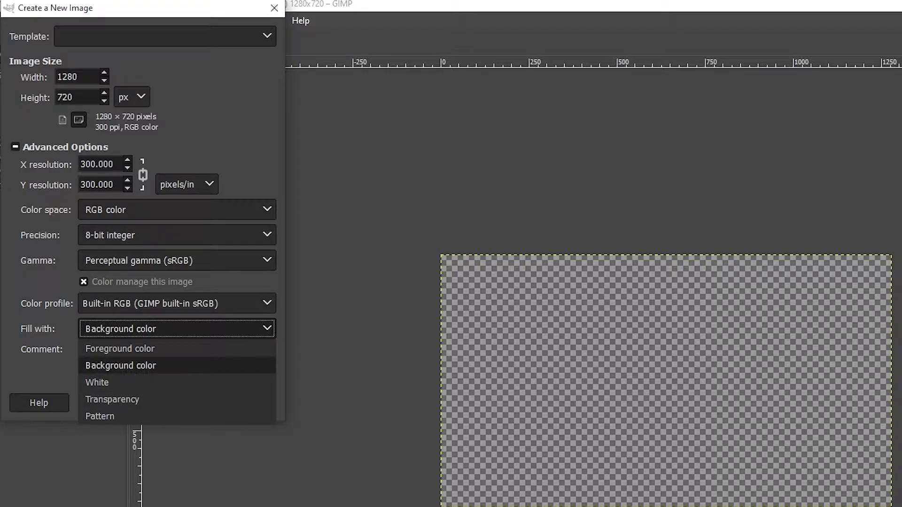
- Set the fill to Transparency and create the new 1280 × 720 image
{"action": "key", "text": "Return"}
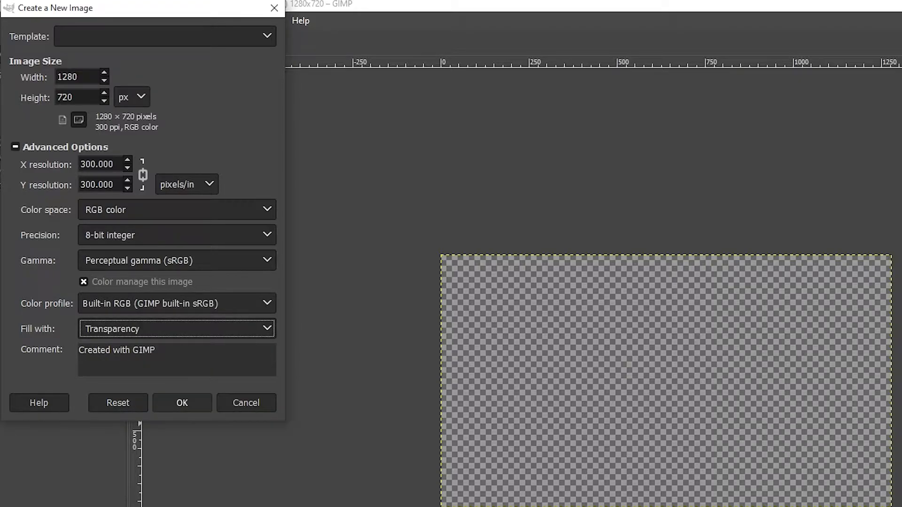
{"action": "key", "text": "Return"}
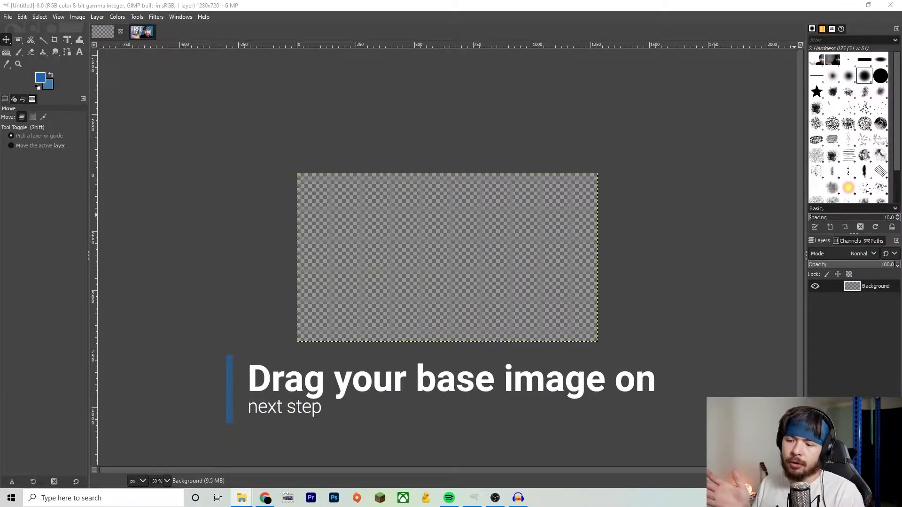
- Drag the base photo figma1.png onto the canvas as a new layer
{"action": "left_click_drag", "start_coordinate": [901, 254], "coordinate": [447, 257]}
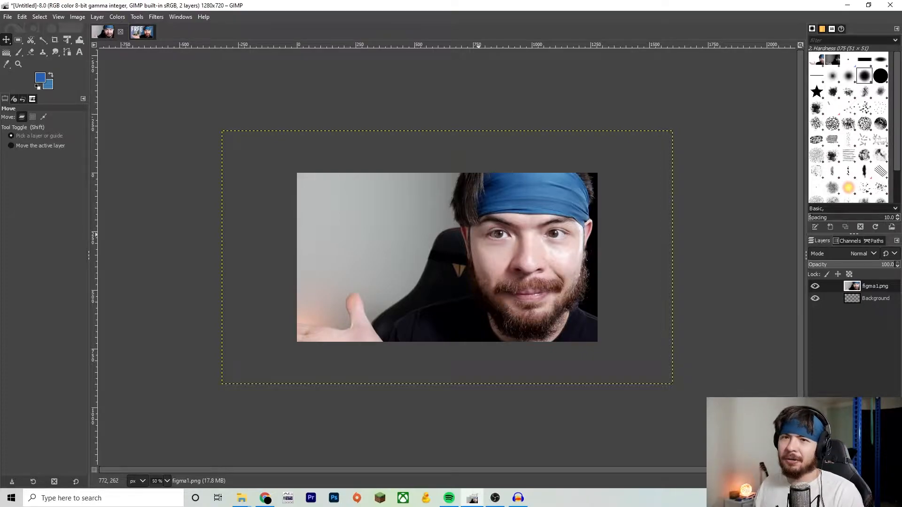
- Scale the photo layer with the Scale tool to about 1369 × 770 px so the subject appears larger
{"action": "key", "text": "shift+s"}
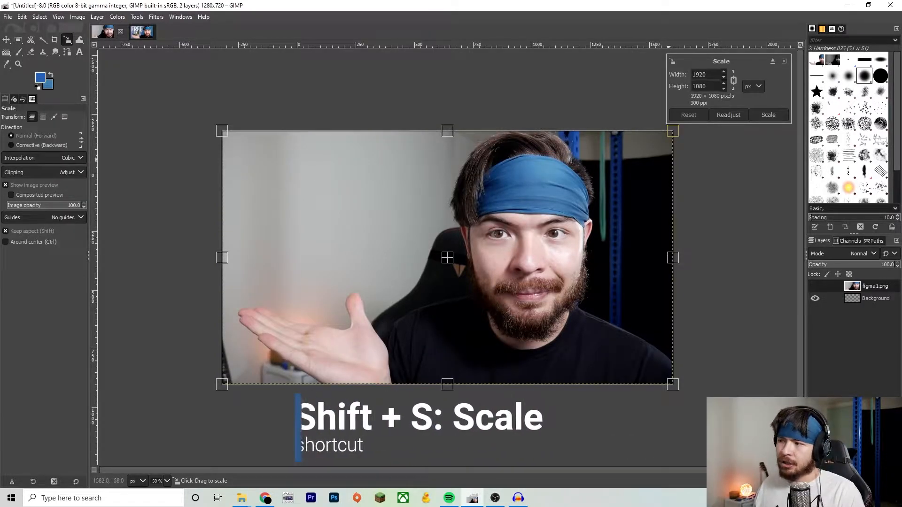
{"action": "left_click_drag", "start_coordinate": [674, 132], "coordinate": [599, 173]}
{"action": "left_click_drag", "start_coordinate": [222, 171], "coordinate": [287, 209]}
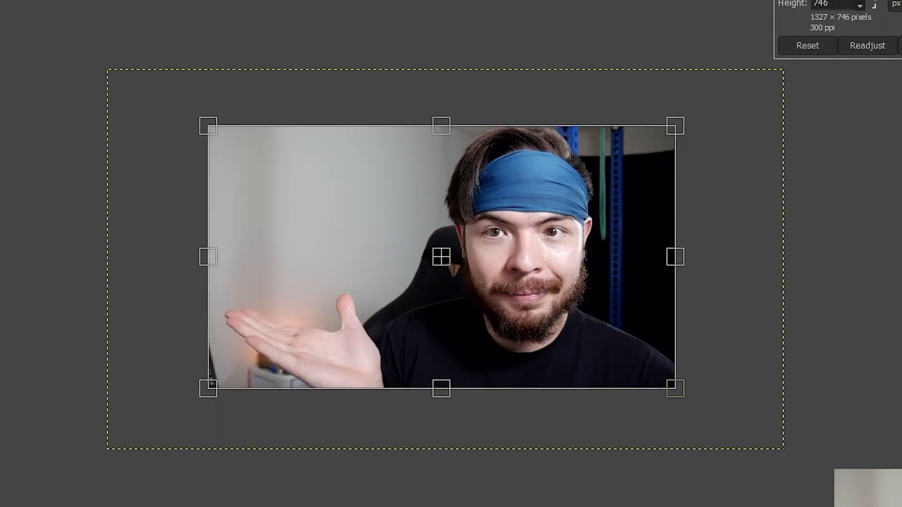
{"action": "left_click_drag", "start_coordinate": [675, 126], "coordinate": [652, 139]}
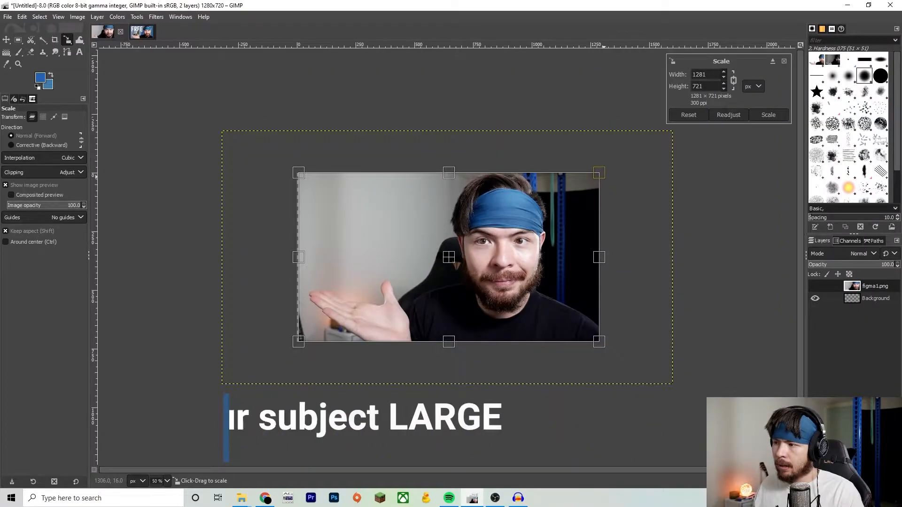
{"action": "left_click_drag", "start_coordinate": [600, 173], "coordinate": [611, 167]}
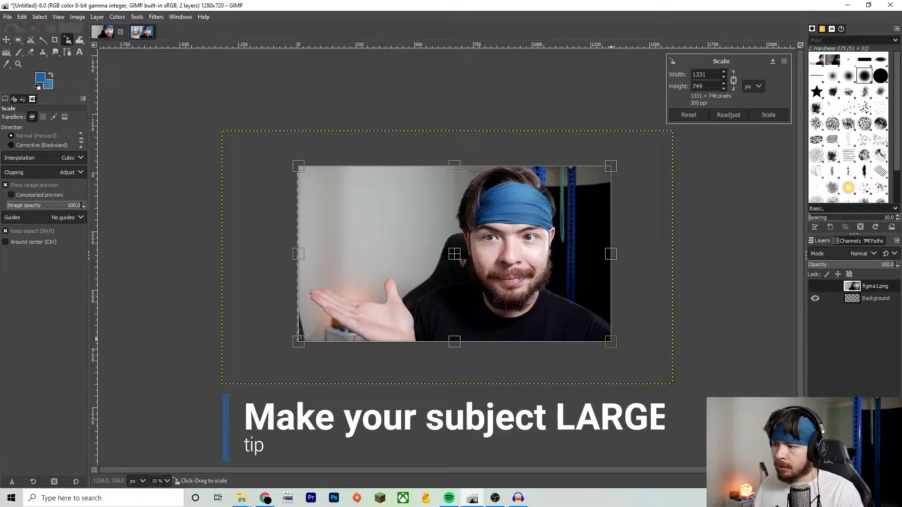
{"action": "left_click_drag", "start_coordinate": [613, 341], "coordinate": [620, 347]}
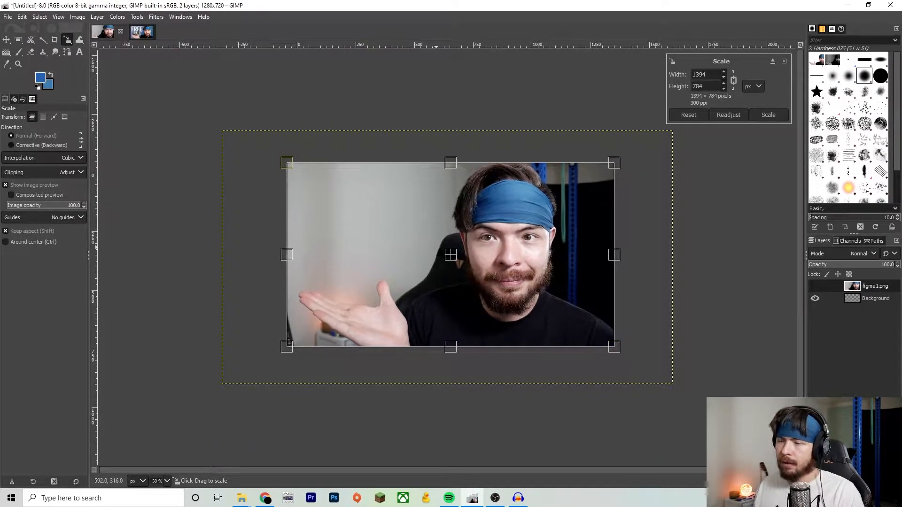
{"action": "key", "text": "Return"}
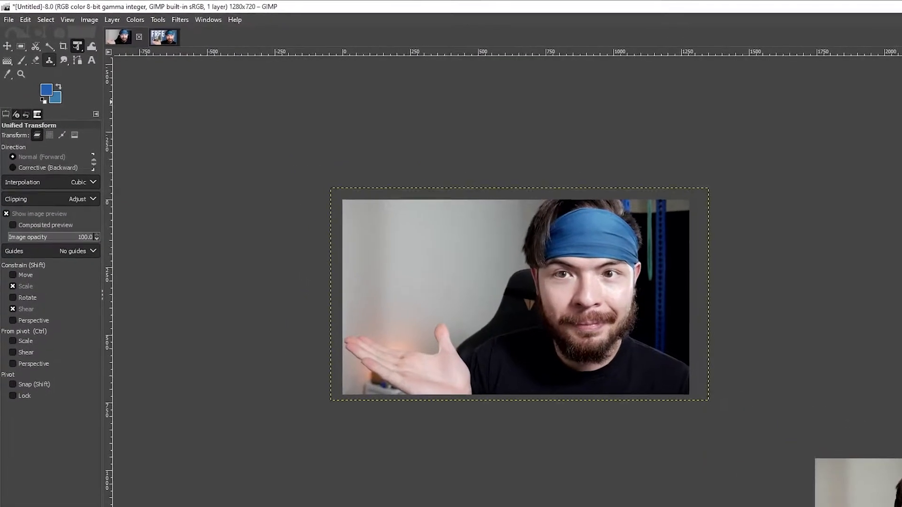
- Switch to the Scissors Select tool from the free select tool group
{"action": "left_click", "coordinate": [35, 46]}
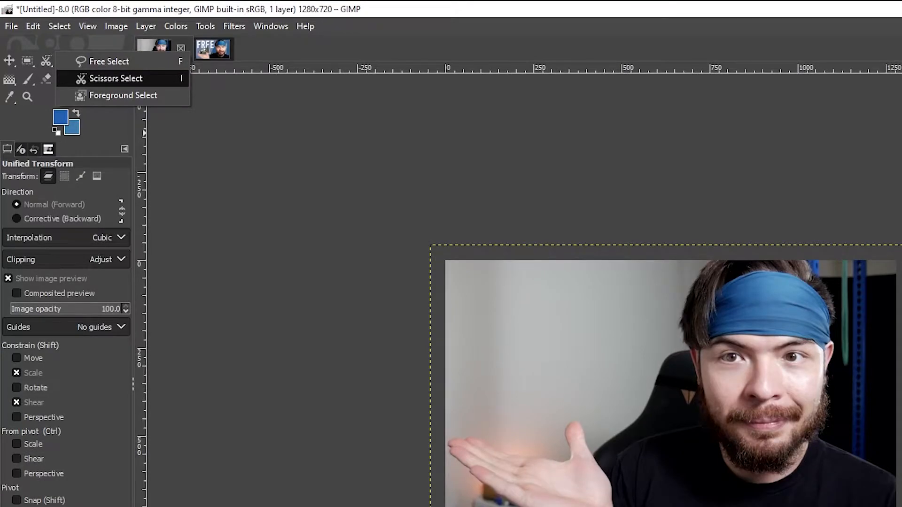
{"action": "left_click", "coordinate": [109, 61]}
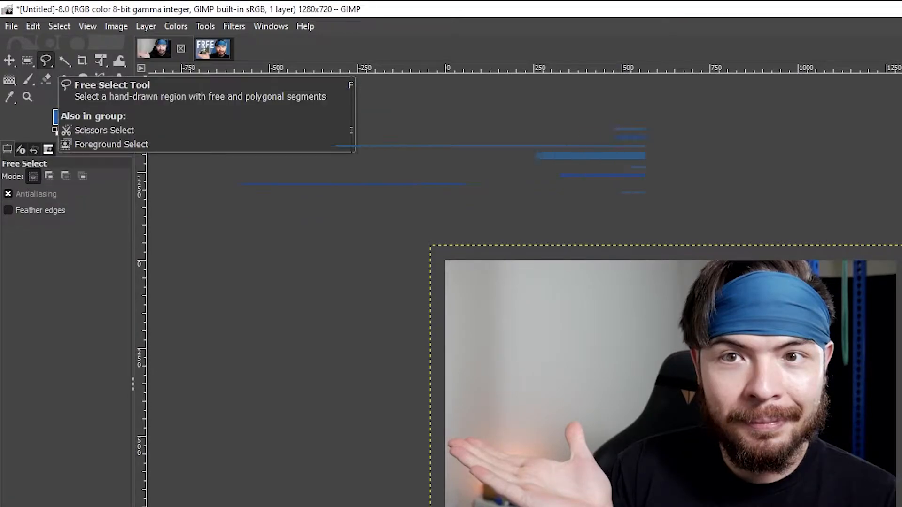
{"action": "left_click", "coordinate": [46, 61]}
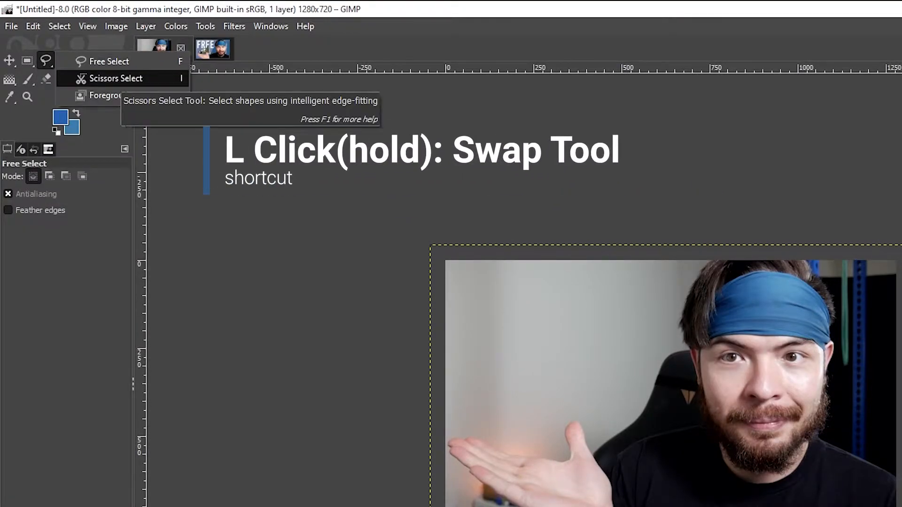
{"action": "left_click", "coordinate": [116, 78]}
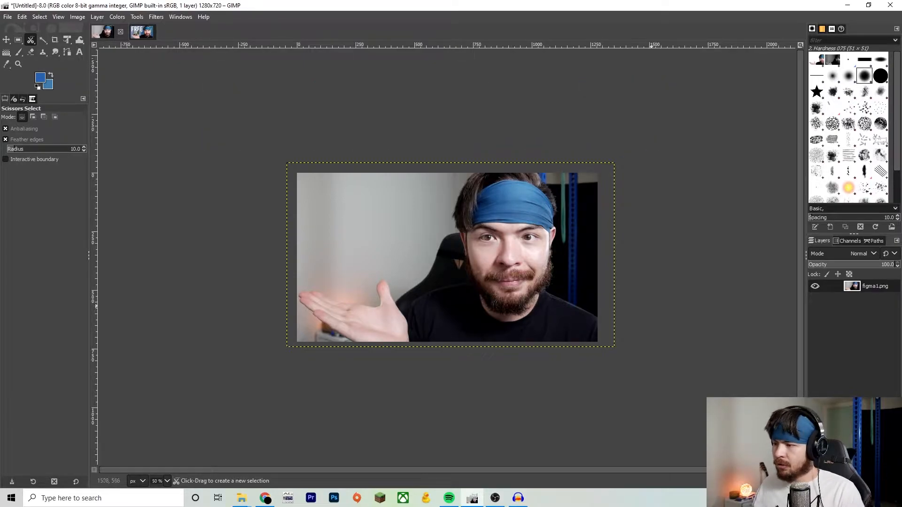
- Zoom in and out and pan around the photo to examine the subject's outline
{"action": "scroll", "coordinate": [628, 306], "scroll_direction": "up", "scroll_amount": 1}
{"action": "scroll", "coordinate": [616, 314], "scroll_direction": "up", "scroll_amount": 1}
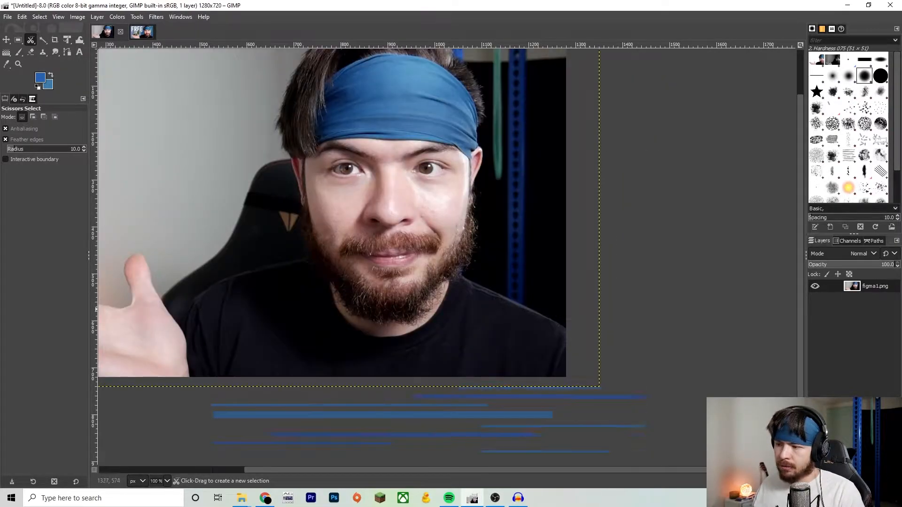
{"action": "scroll", "coordinate": [574, 317], "scroll_direction": "down", "scroll_amount": 2}
{"action": "scroll", "coordinate": [566, 317], "scroll_direction": "up", "scroll_amount": 2}
{"action": "scroll", "coordinate": [567, 318], "scroll_direction": "down", "scroll_amount": 1}
{"action": "scroll", "coordinate": [567, 318], "scroll_direction": "up", "scroll_amount": 1}
{"action": "scroll", "coordinate": [567, 318], "scroll_direction": "down", "scroll_amount": 2}
{"action": "scroll", "coordinate": [567, 317], "scroll_direction": "up", "scroll_amount": 1}
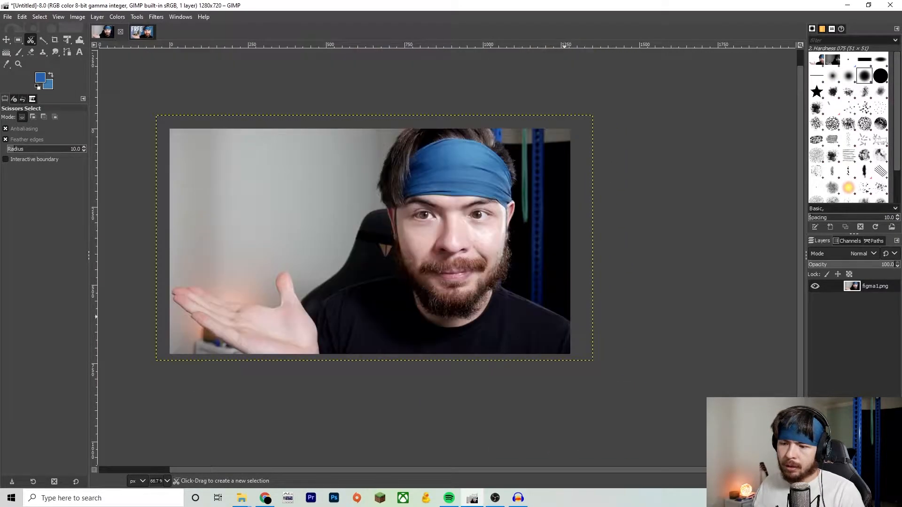
{"action": "scroll", "coordinate": [567, 318], "scroll_direction": "up", "scroll_amount": 1}
{"action": "scroll", "coordinate": [566, 318], "scroll_direction": "left", "scroll_amount": 4}
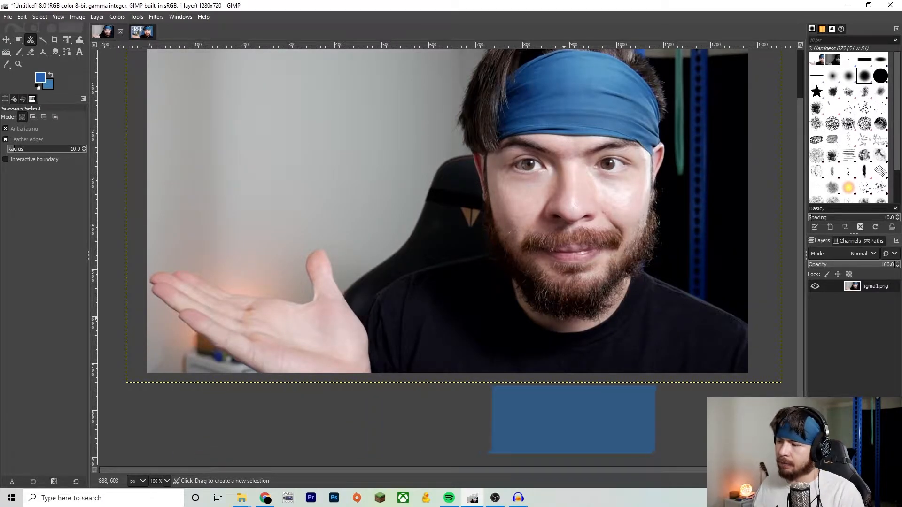
{"action": "scroll", "coordinate": [566, 318], "scroll_direction": "up", "scroll_amount": 2}
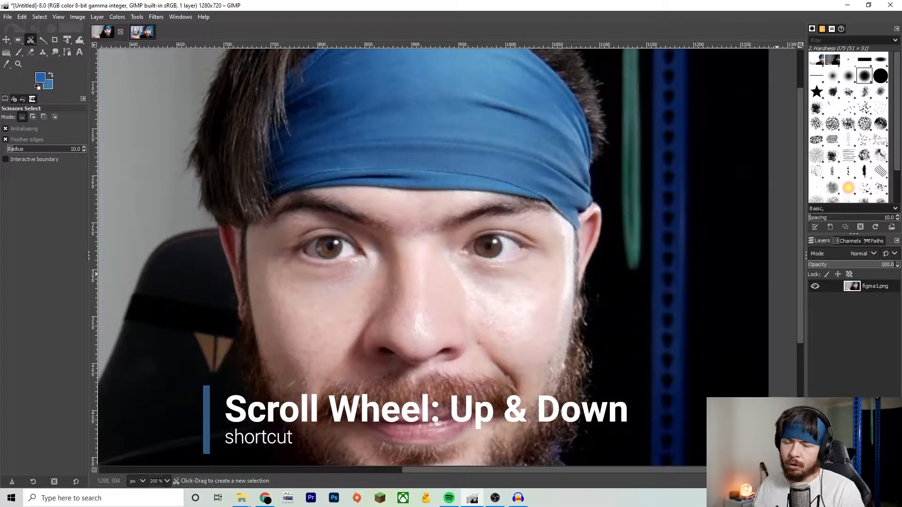
{"action": "scroll", "coordinate": [433, 257], "scroll_direction": "up", "scroll_amount": 2}
{"action": "scroll", "coordinate": [777, 336], "scroll_direction": "down", "scroll_amount": 10}
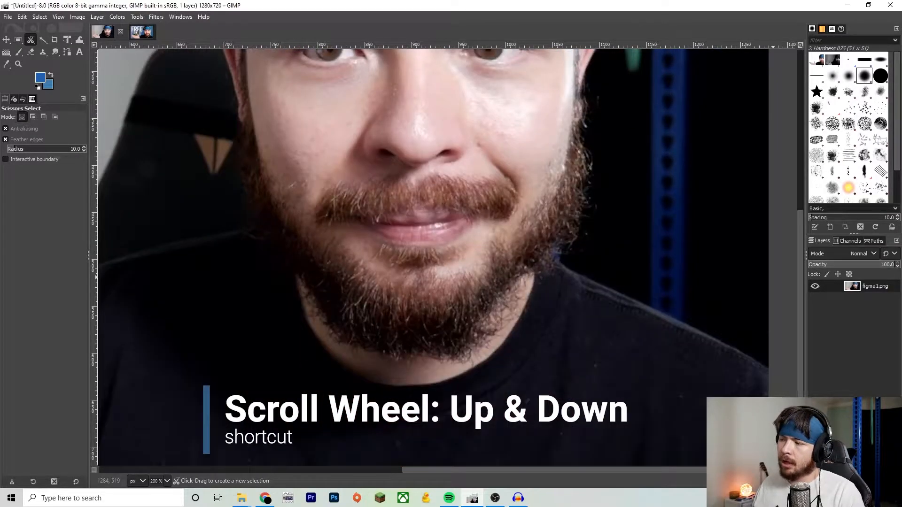
{"action": "scroll", "coordinate": [773, 382], "scroll_direction": "up", "scroll_amount": 5}
{"action": "scroll", "coordinate": [775, 382], "scroll_direction": "down", "scroll_amount": 3}
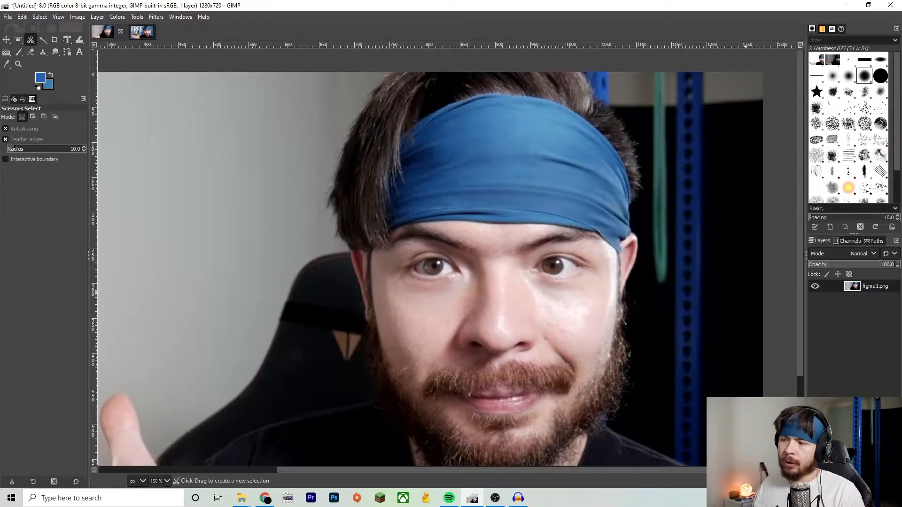
{"action": "scroll", "coordinate": [609, 299], "scroll_direction": "down", "scroll_amount": 1}
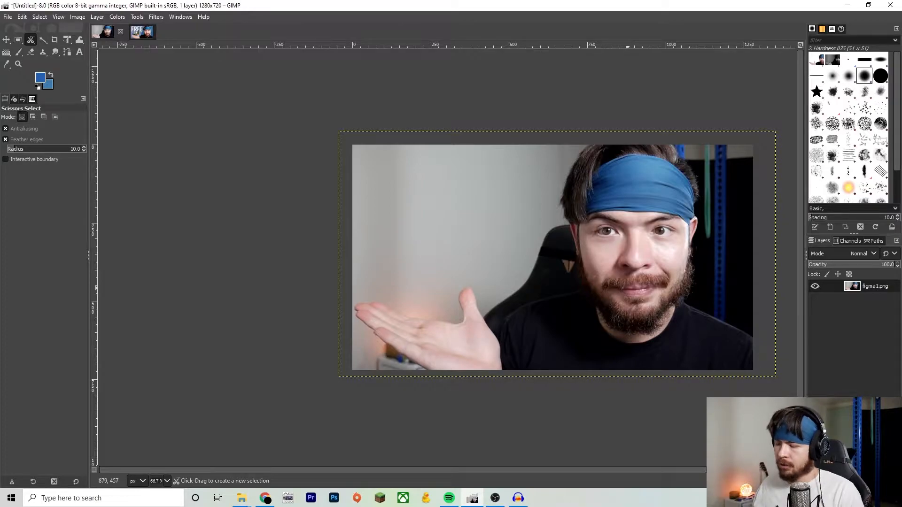
{"action": "scroll", "coordinate": [501, 259], "scroll_direction": "right", "scroll_amount": 3}
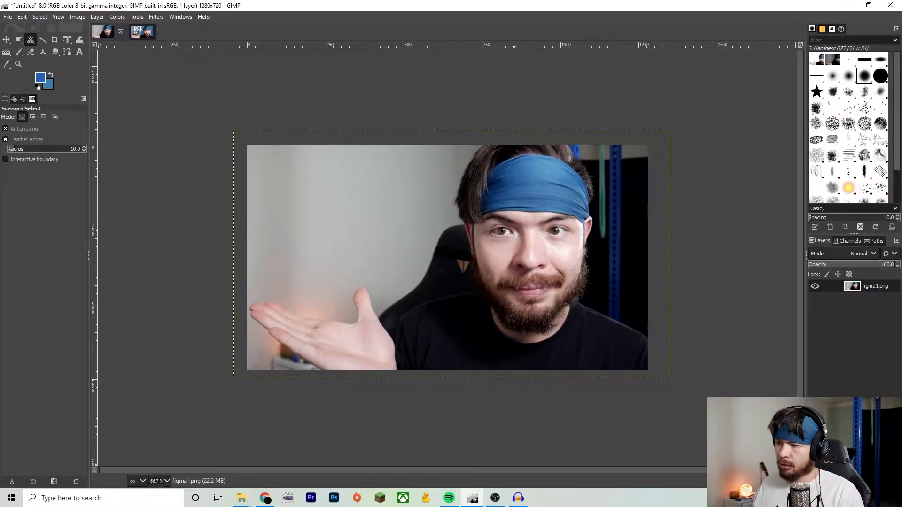
- Zoom into the shoulder and start a scissors outline with points along the right shoulder toward the neck
{"action": "scroll", "coordinate": [584, 431], "scroll_direction": "up", "scroll_amount": 3}
{"action": "scroll", "coordinate": [611, 301], "scroll_direction": "down", "scroll_amount": 2}
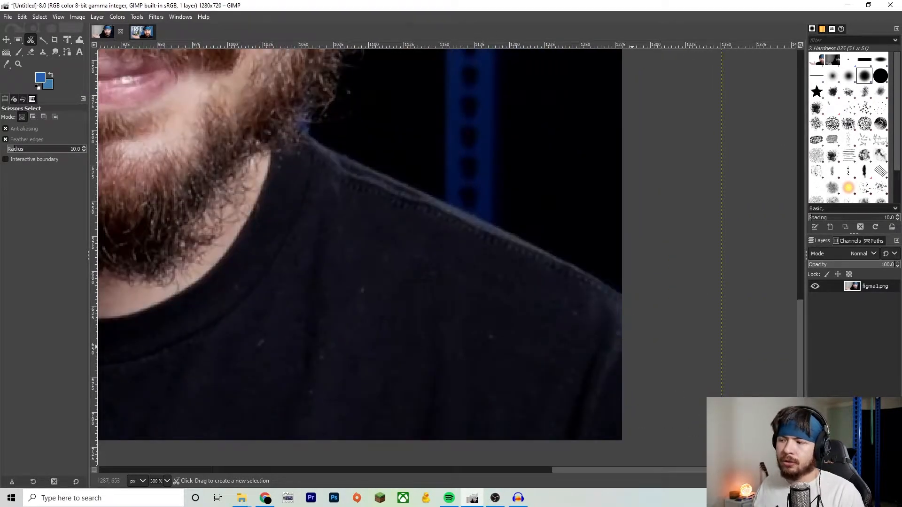
{"action": "scroll", "coordinate": [611, 301], "scroll_direction": "up", "scroll_amount": 2}
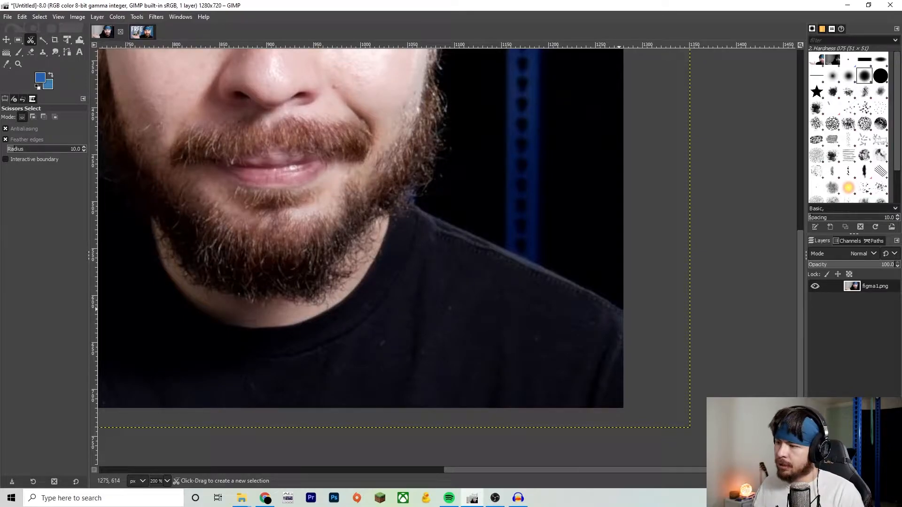
{"action": "left_click", "coordinate": [622, 311]}
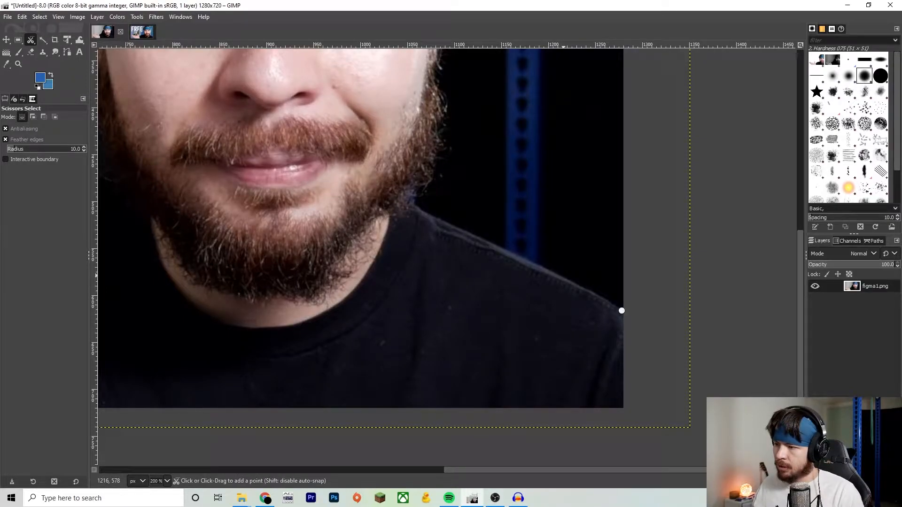
{"action": "left_click", "coordinate": [561, 276]}
{"action": "left_click", "coordinate": [505, 250]}
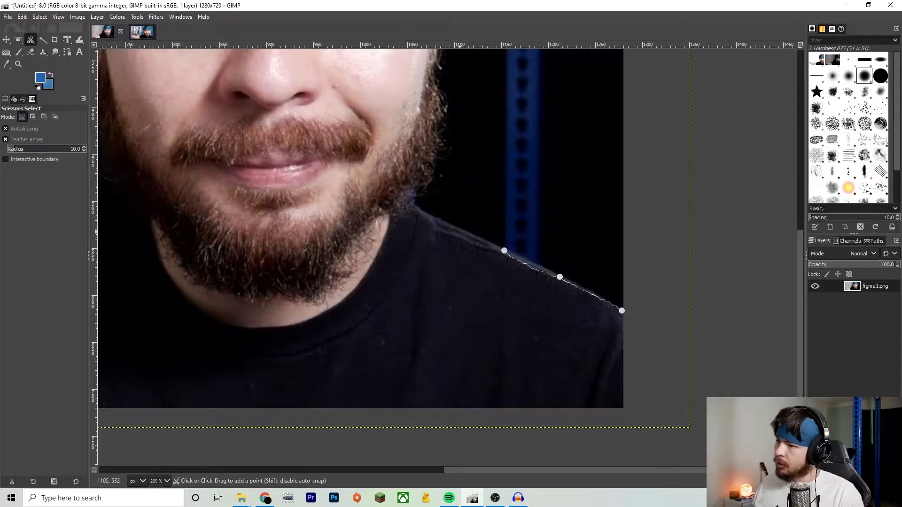
{"action": "left_click", "coordinate": [457, 231]}
{"action": "left_click", "coordinate": [435, 216]}
{"action": "left_click", "coordinate": [417, 207]}
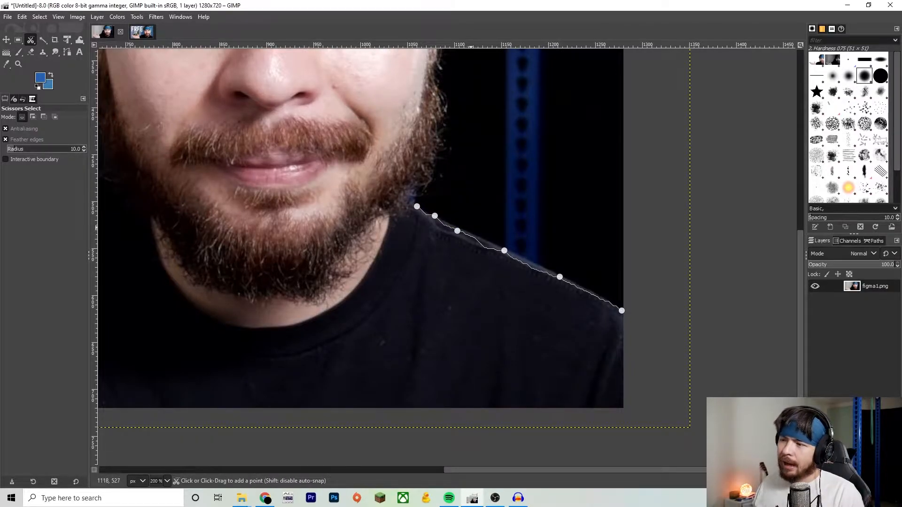
- Continue the scissors outline with points up along the right edge of the beard
{"action": "left_click", "coordinate": [411, 201]}
{"action": "left_click", "coordinate": [417, 190]}
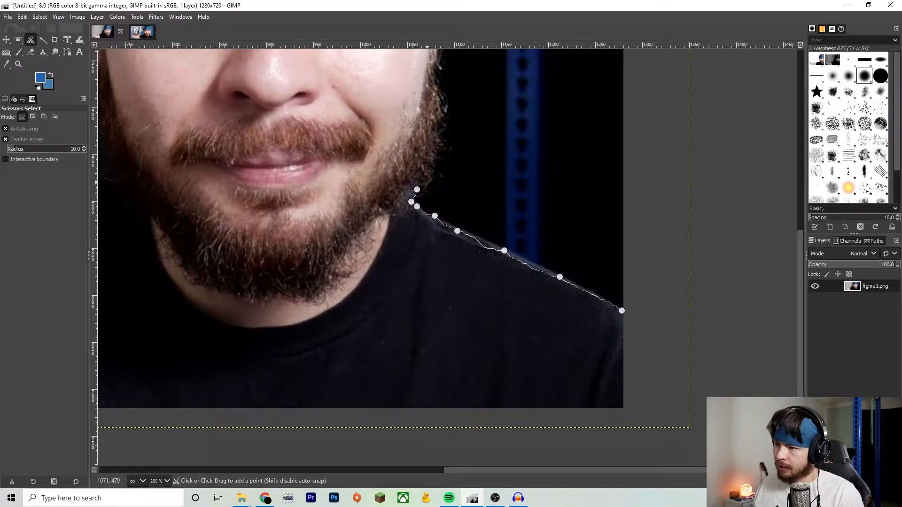
{"action": "left_click", "coordinate": [424, 182]}
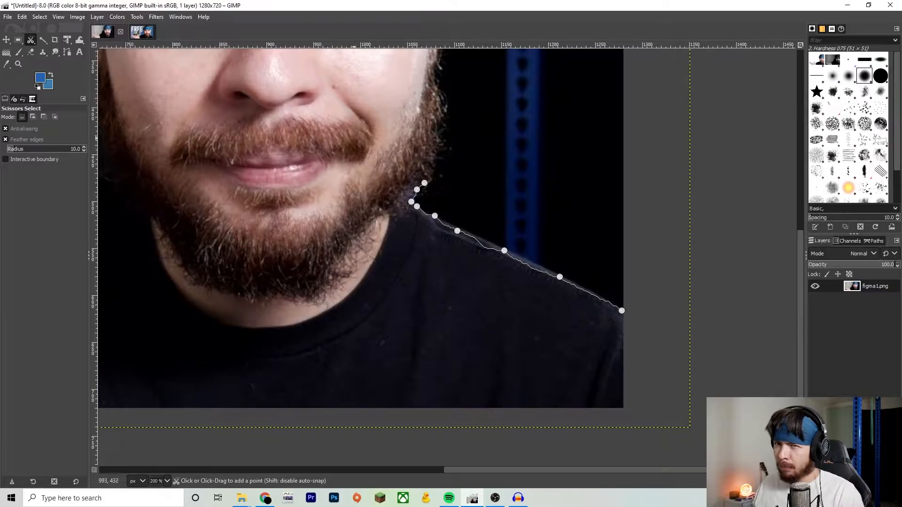
{"action": "scroll", "coordinate": [357, 256], "scroll_direction": "up", "scroll_amount": 3}
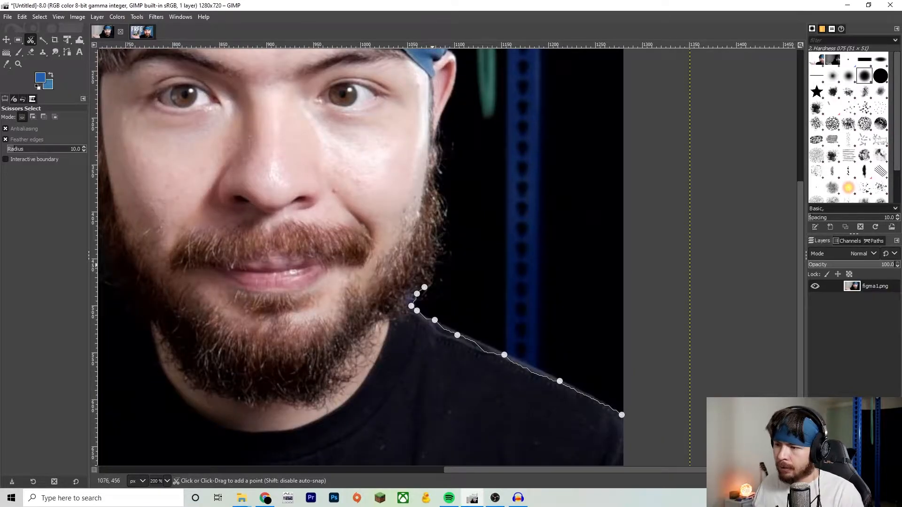
{"action": "scroll", "coordinate": [435, 277], "scroll_direction": "up", "scroll_amount": 1}
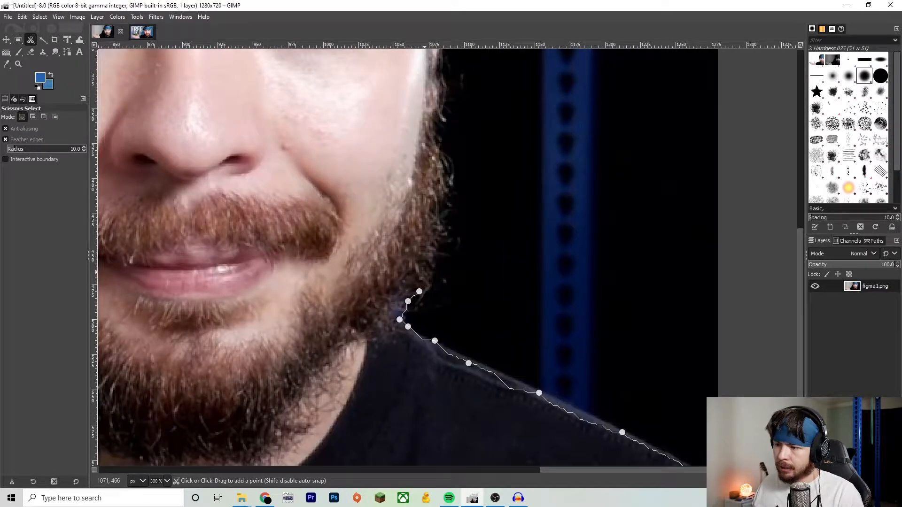
{"action": "left_click", "coordinate": [435, 263]}
{"action": "left_click", "coordinate": [438, 242]}
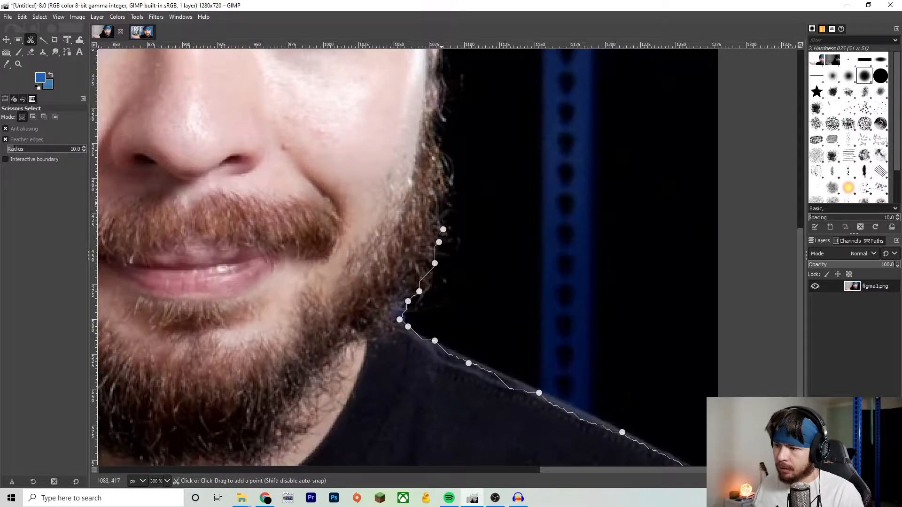
{"action": "left_click", "coordinate": [442, 203]}
- Zoom further and add more scissors points along the beard edge toward the ear
{"action": "scroll", "coordinate": [442, 203], "scroll_direction": "up", "scroll_amount": 3}
{"action": "left_click", "coordinate": [446, 268]}
{"action": "left_click", "coordinate": [443, 255]}
{"action": "left_click", "coordinate": [436, 237]}
{"action": "left_click", "coordinate": [439, 220]}
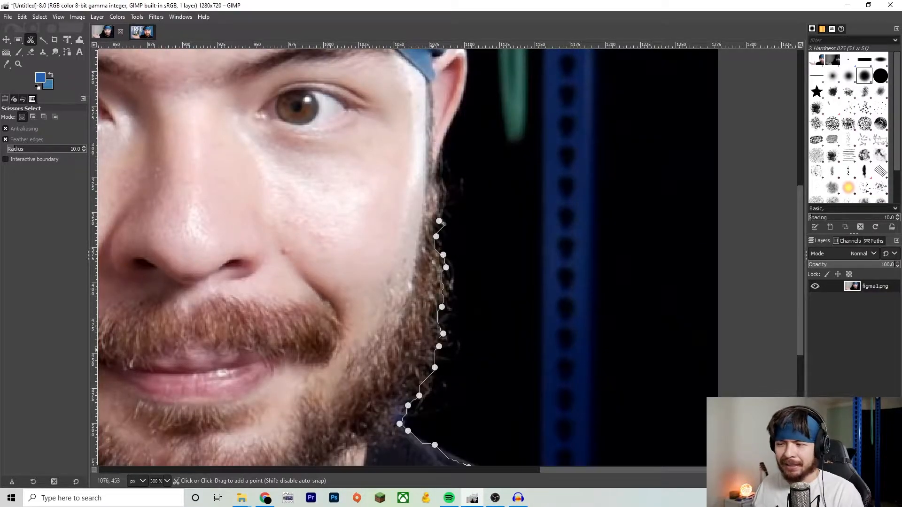
- Add two points up the sideburn and undo the last one
{"action": "scroll", "coordinate": [443, 224], "scroll_direction": "up", "scroll_amount": 3}
{"action": "left_click", "coordinate": [445, 300]}
{"action": "left_click", "coordinate": [439, 281]}
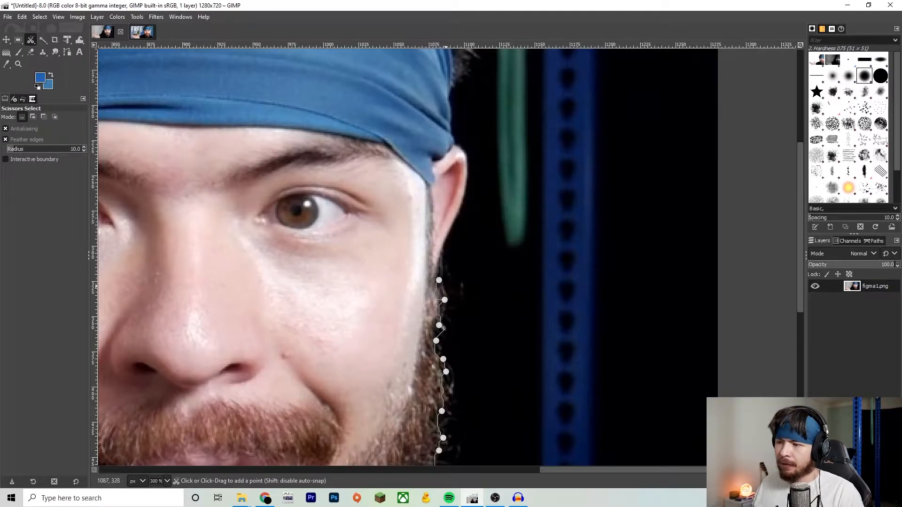
{"action": "key", "text": "ctrl"}
{"action": "key", "text": "ctrl+z"}
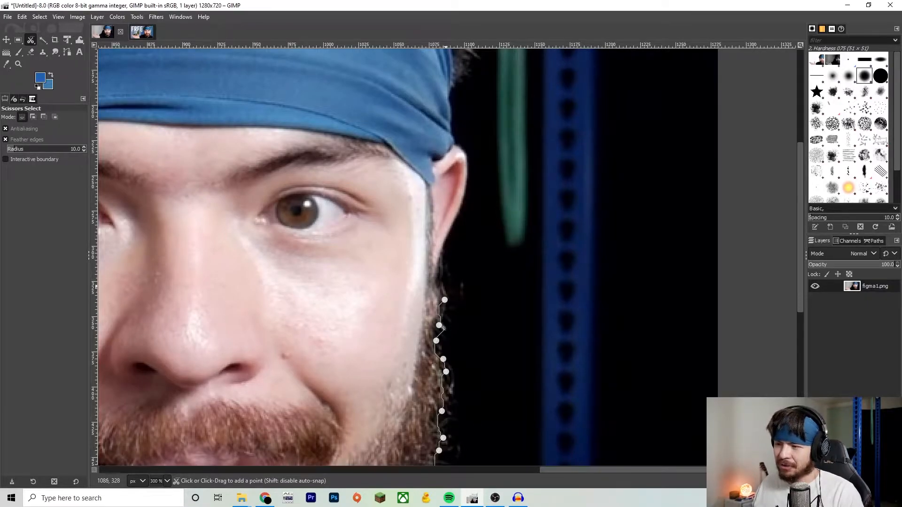
- Add scissors points up the sideburn and around the top of the ear
{"action": "left_click", "coordinate": [442, 273]}
{"action": "left_click", "coordinate": [443, 254]}
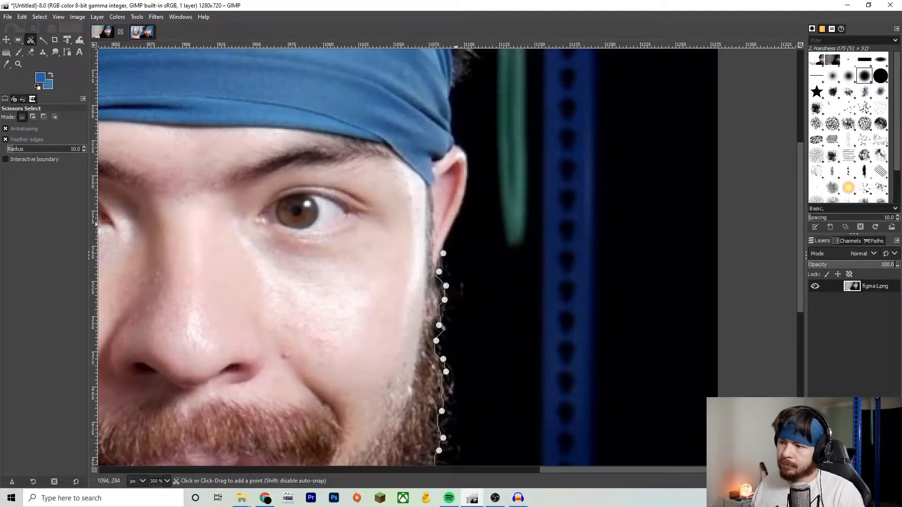
{"action": "scroll", "coordinate": [464, 271], "scroll_direction": "up", "scroll_amount": 4}
{"action": "left_click", "coordinate": [467, 273]}
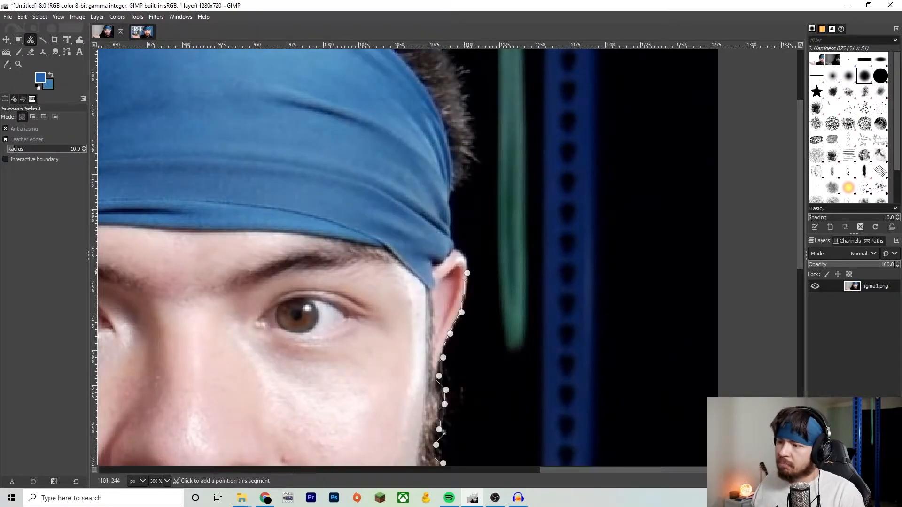
{"action": "left_click", "coordinate": [464, 256]}
{"action": "left_click", "coordinate": [456, 251]}
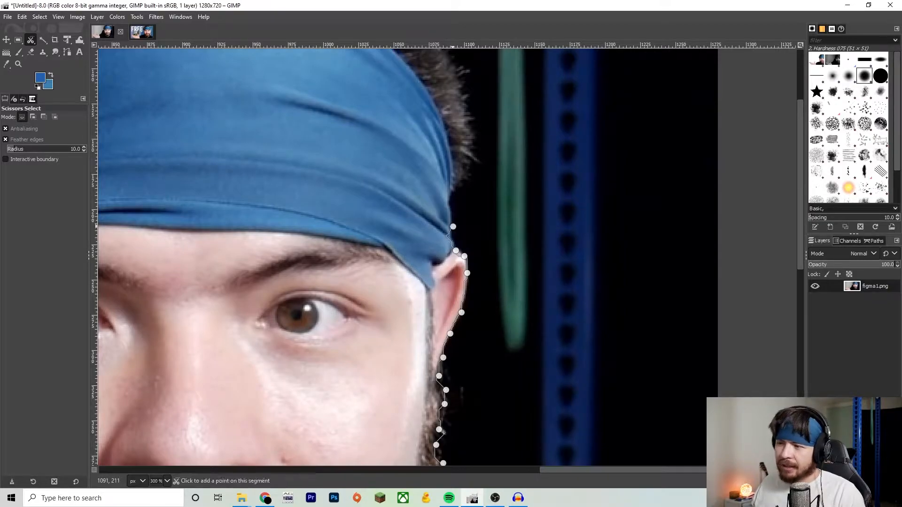
- Continue the scissors outline with points up the right edge of the headband
{"action": "left_click", "coordinate": [453, 227]}
{"action": "left_click", "coordinate": [452, 203]}
{"action": "left_click", "coordinate": [455, 190]}
{"action": "left_click", "coordinate": [465, 174]}
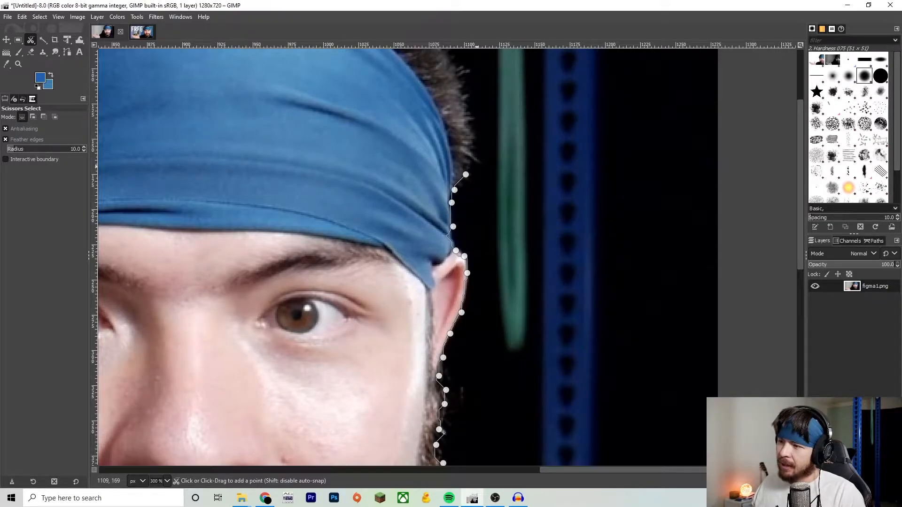
{"action": "left_click", "coordinate": [476, 161]}
- Add scissors points along the hair edge toward the top of the head
{"action": "scroll", "coordinate": [475, 162], "scroll_direction": "up", "scroll_amount": 3}
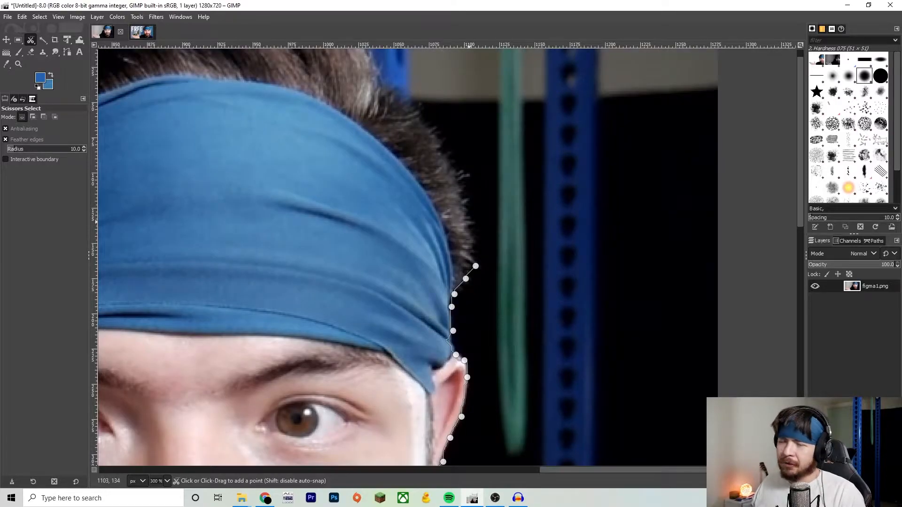
{"action": "left_click", "coordinate": [470, 226]}
{"action": "left_click", "coordinate": [465, 203]}
{"action": "left_click", "coordinate": [458, 180]}
{"action": "left_click", "coordinate": [452, 166]}
{"action": "left_click", "coordinate": [434, 140]}
{"action": "left_click", "coordinate": [428, 124]}
{"action": "left_click", "coordinate": [407, 109]}
- Finish the scissors outline down the shoulder, close it at the photo's bottom-right corner, and convert it to a selection
{"action": "scroll", "coordinate": [366, 55], "scroll_direction": "up", "scroll_amount": 1}
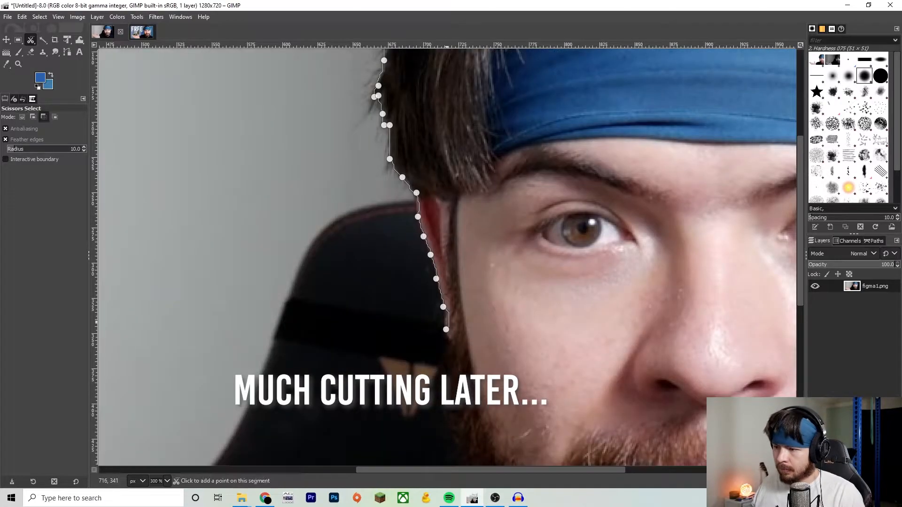
{"action": "scroll", "coordinate": [451, 282], "scroll_direction": "down", "scroll_amount": 3}
{"action": "scroll", "coordinate": [451, 282], "scroll_direction": "down", "scroll_amount": 2}
{"action": "left_click", "coordinate": [456, 290]}
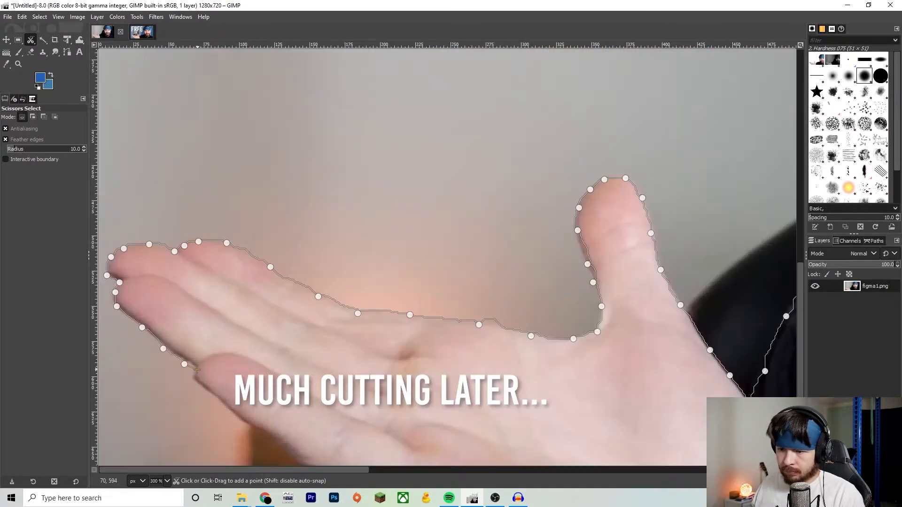
{"action": "scroll", "coordinate": [446, 258], "scroll_direction": "down", "scroll_amount": 3}
{"action": "key", "text": "1"}
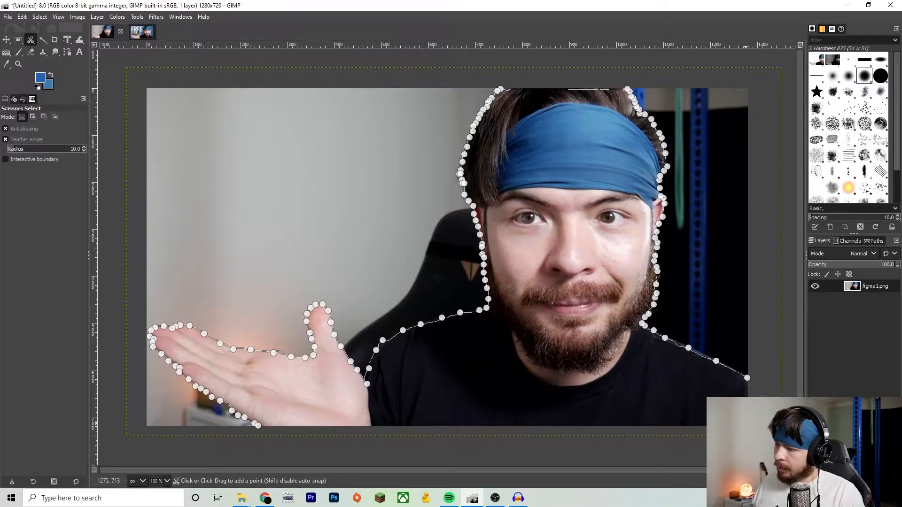
{"action": "left_click", "coordinate": [748, 425]}
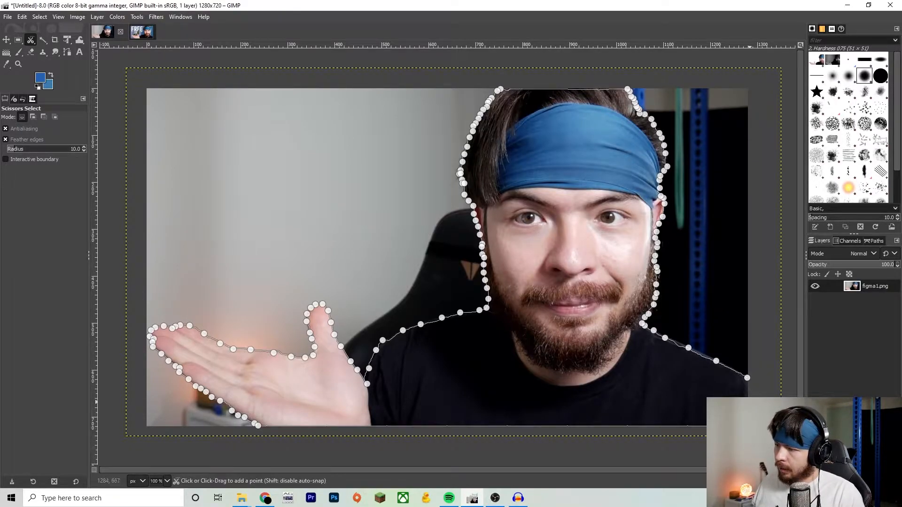
{"action": "left_click", "coordinate": [748, 378]}
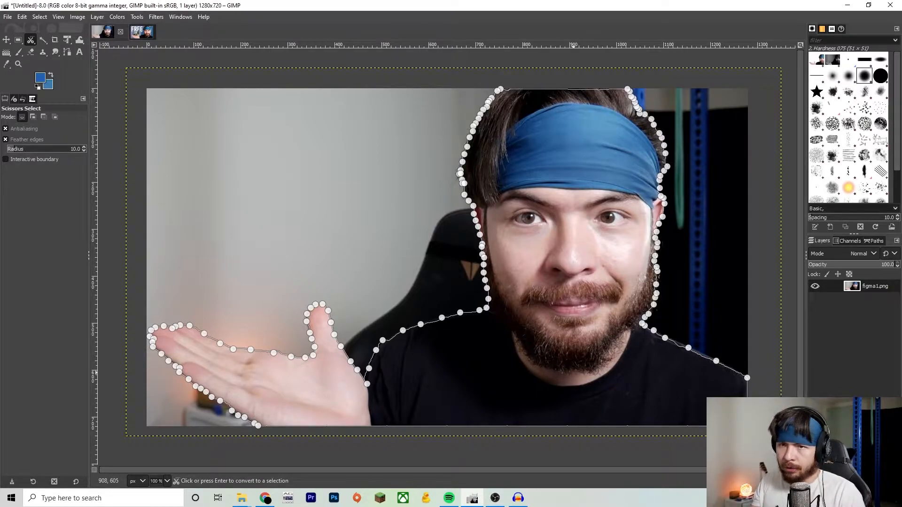
{"action": "key", "text": "Return"}
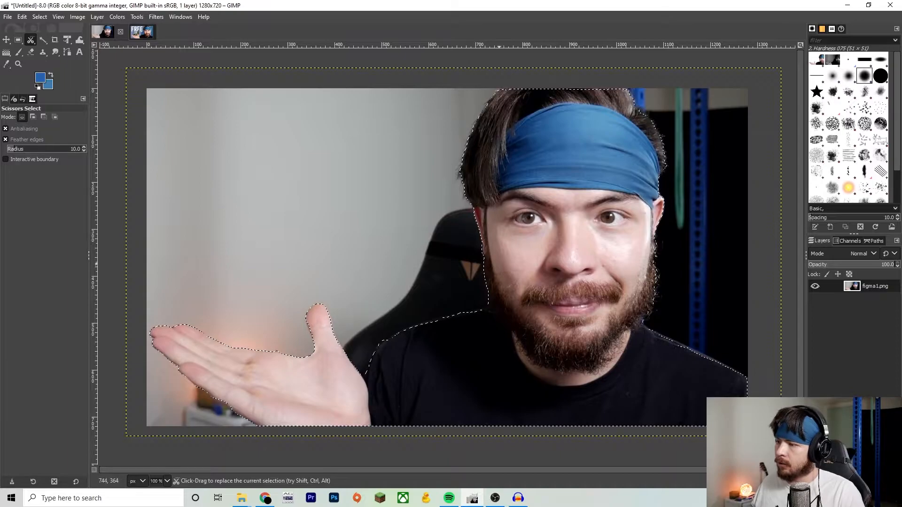
- Copy the selected subject, create a new layer, and paste the cutout in as its own layer
{"action": "key", "text": "ctrl+c"}
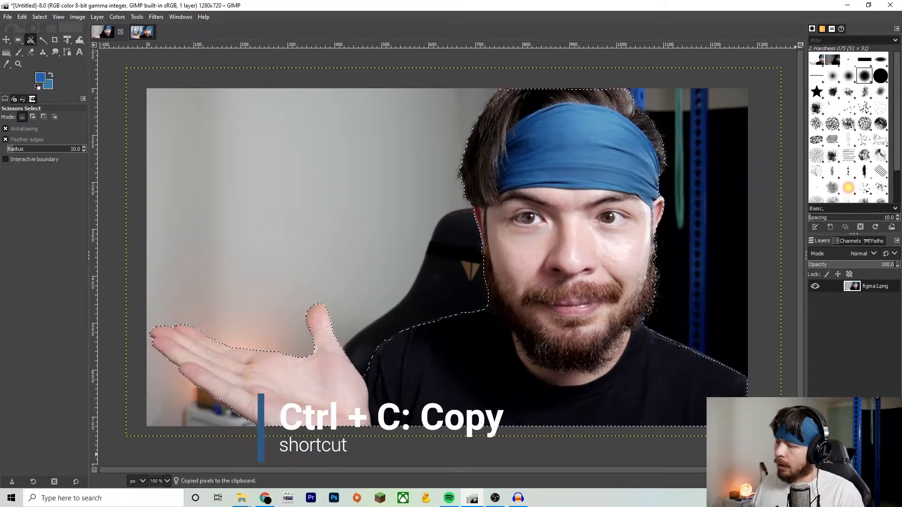
{"action": "key", "text": "ctrl+shift+n"}
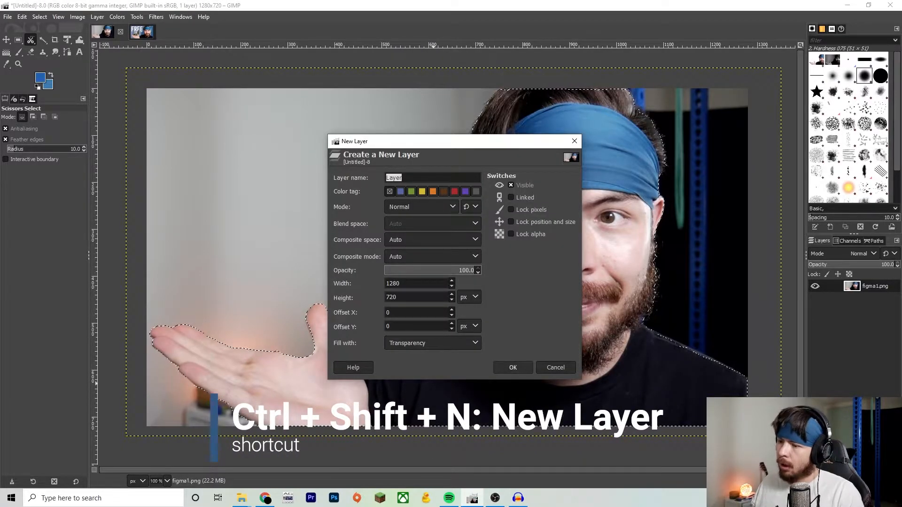
{"action": "key", "text": "Return"}
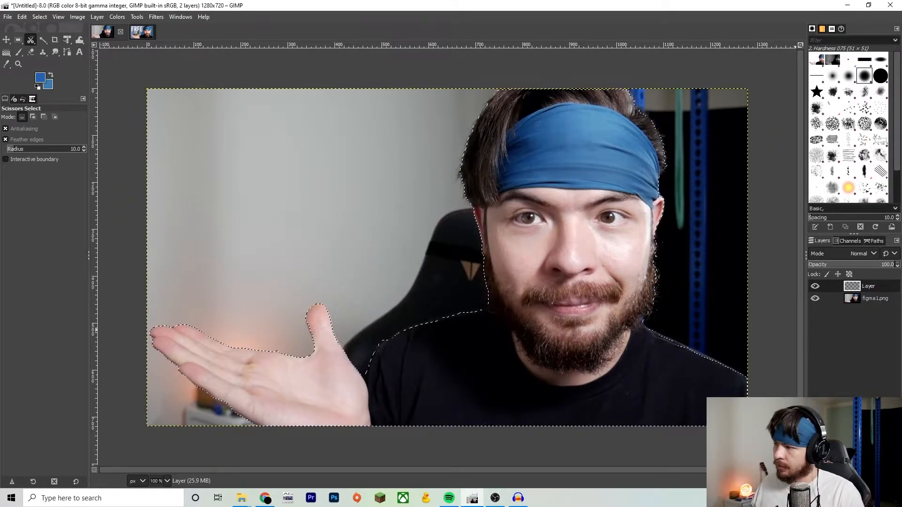
{"action": "key", "text": "ctrl+v"}
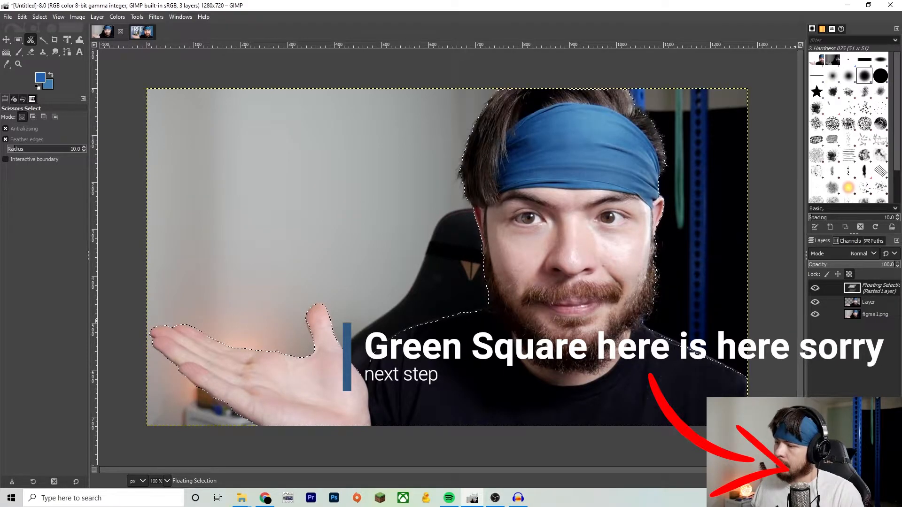
{"action": "left_click", "coordinate": [815, 482]}
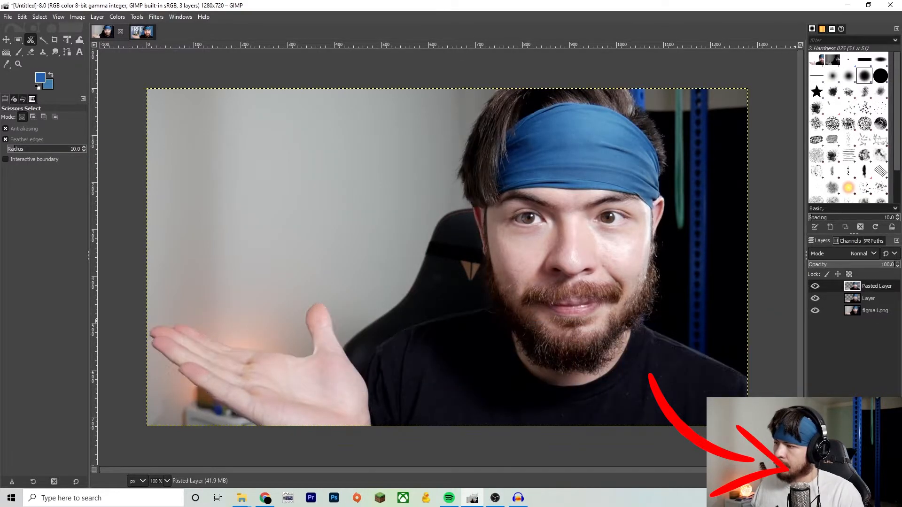
- Hide the original photo layer, pick the Eraser, and zoom around to inspect the cutout's edges
{"action": "left_click", "coordinate": [815, 299]}
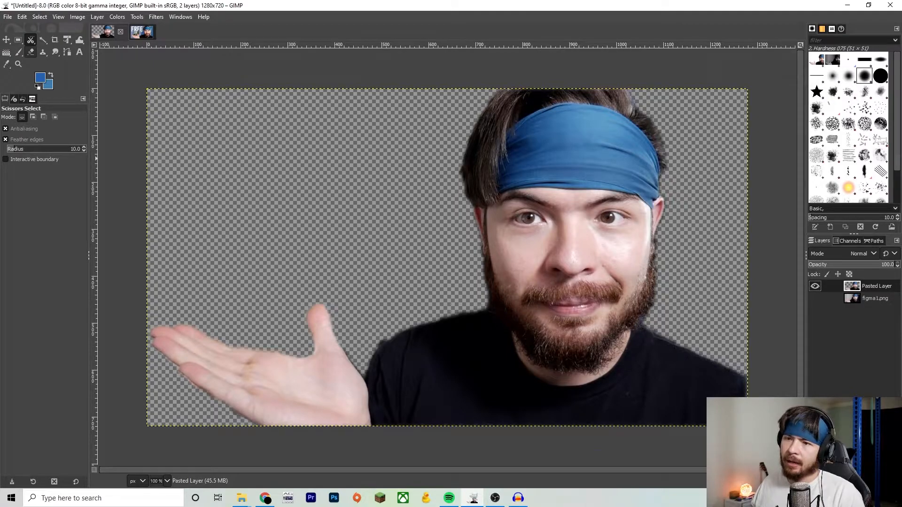
{"action": "left_click", "coordinate": [30, 52]}
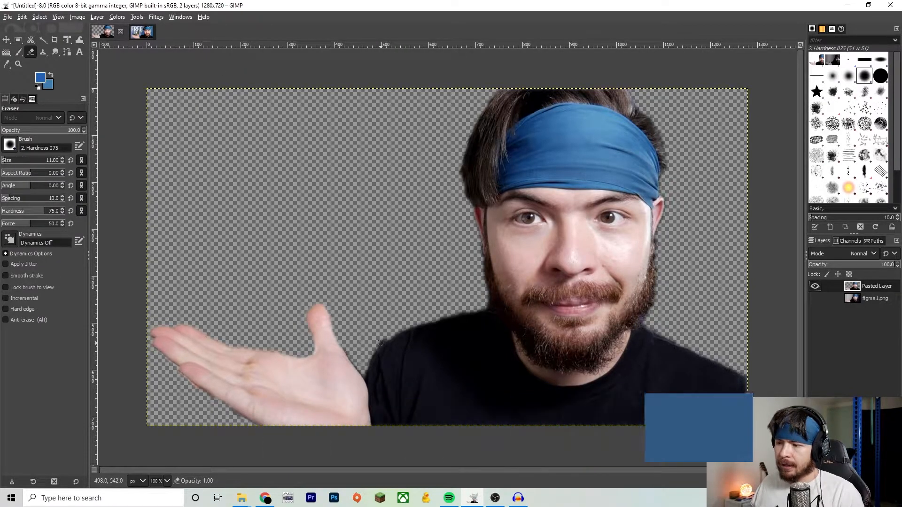
{"action": "scroll", "coordinate": [381, 343], "scroll_direction": "up", "scroll_amount": 7}
{"action": "scroll", "coordinate": [379, 348], "scroll_direction": "down", "scroll_amount": 1}
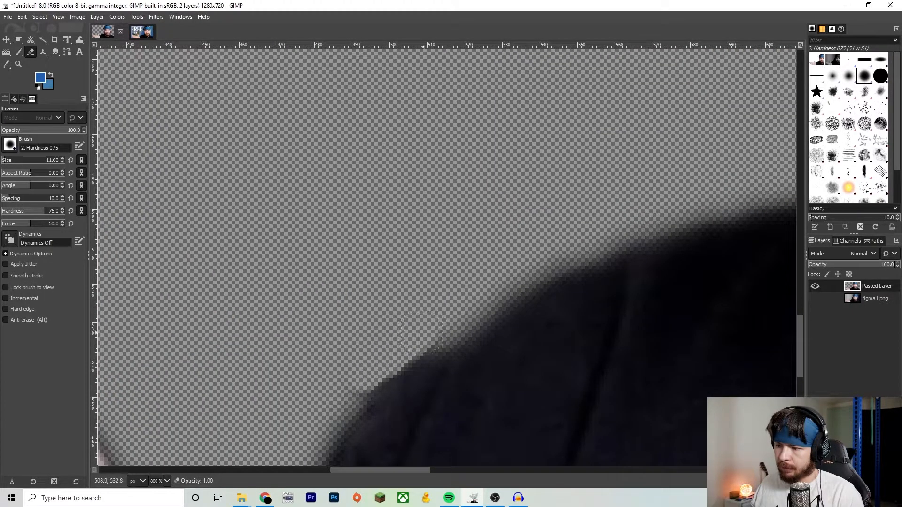
{"action": "scroll", "coordinate": [505, 255], "scroll_direction": "down", "scroll_amount": 8}
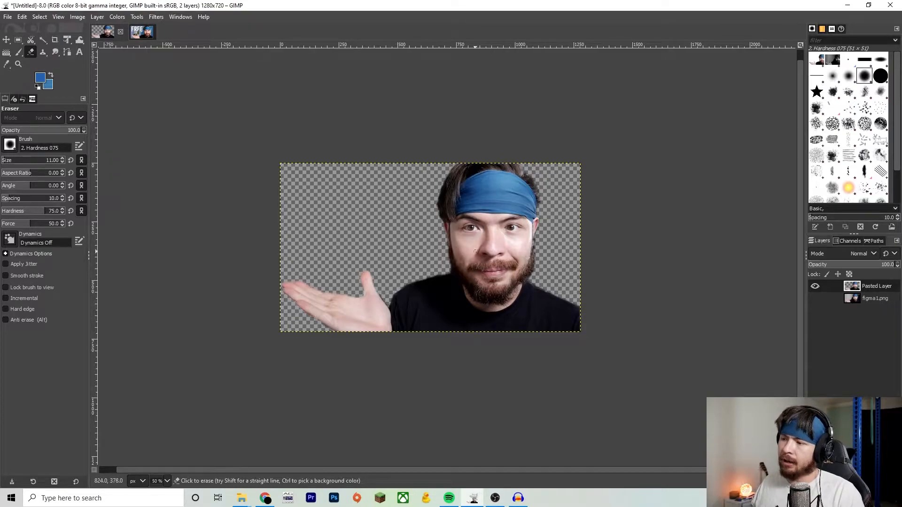
{"action": "scroll", "coordinate": [443, 282], "scroll_direction": "up", "scroll_amount": 6}
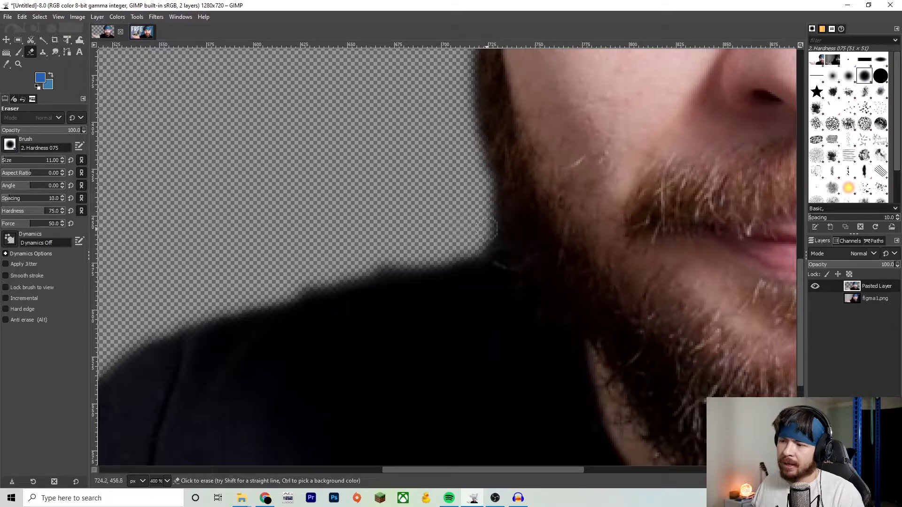
{"action": "scroll", "coordinate": [489, 264], "scroll_direction": "down", "scroll_amount": 6}
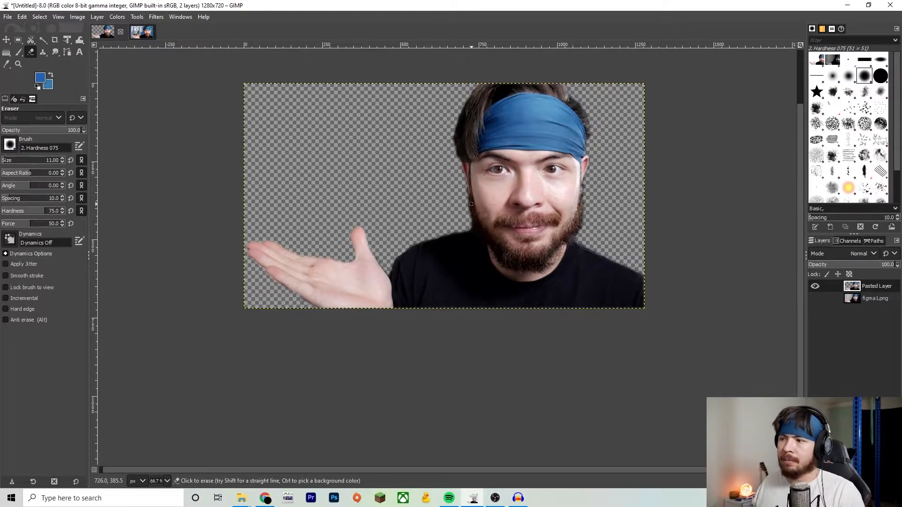
{"action": "scroll", "coordinate": [471, 204], "scroll_direction": "down", "scroll_amount": 6}
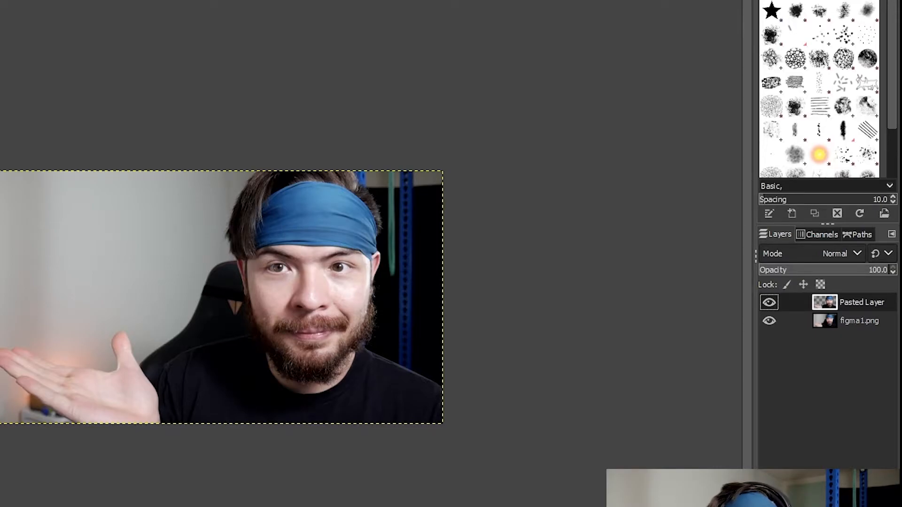
- Raise the pasted layer's contrast to 4 with Brightness-Contrast
{"action": "left_click", "coordinate": [117, 17]}
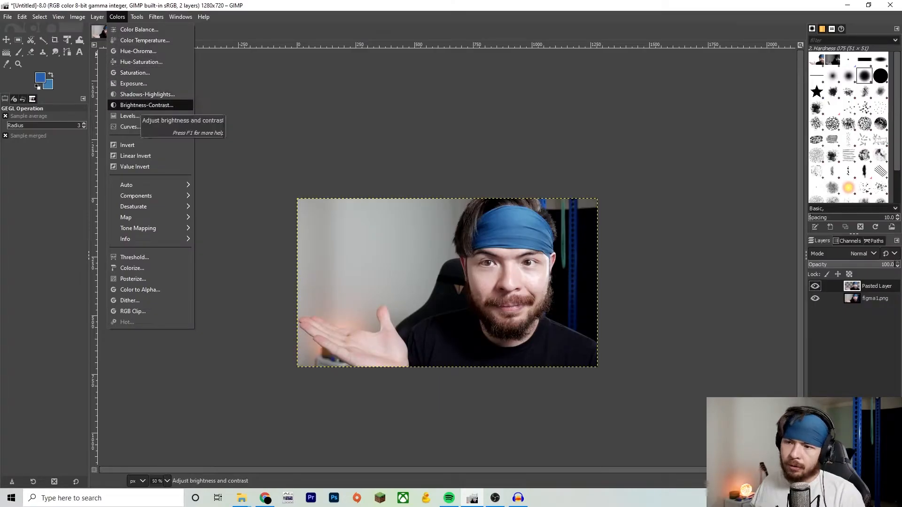
{"action": "left_click", "coordinate": [147, 104]}
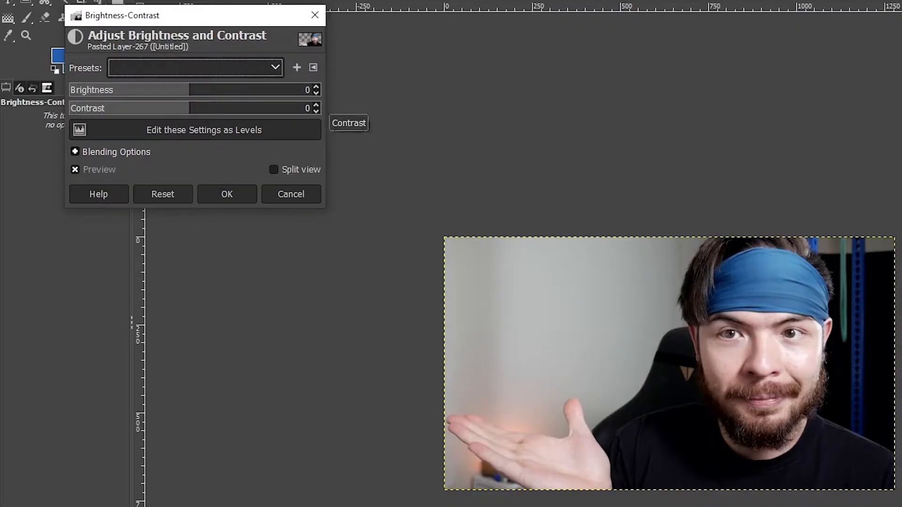
{"action": "left_click", "coordinate": [316, 106]}
{"action": "left_click", "coordinate": [317, 105]}
{"action": "left_click", "coordinate": [317, 105]}
{"action": "left_click", "coordinate": [316, 106]}
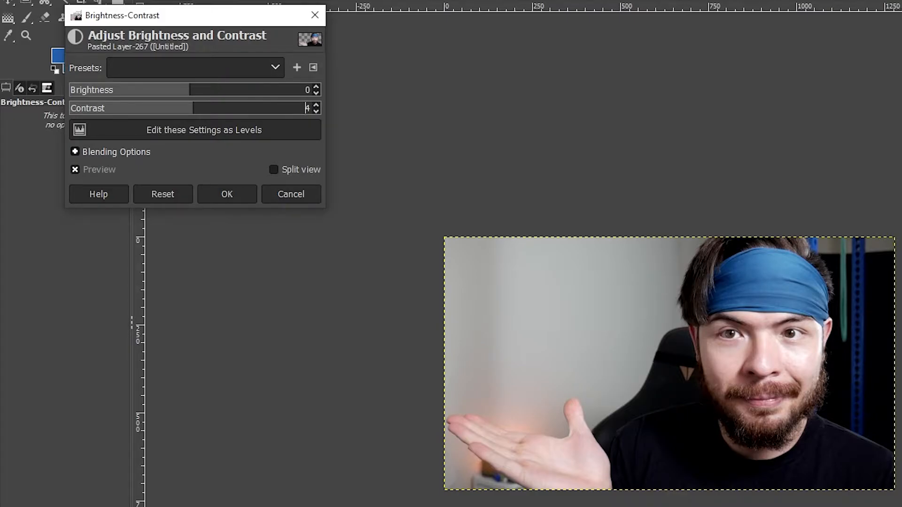
{"action": "mouse_move", "coordinate": [189, 90]}
{"action": "left_mouse_down"}
{"action": "mouse_move", "coordinate": [173, 90]}
{"action": "mouse_move", "coordinate": [225, 89]}
{"action": "mouse_move", "coordinate": [190, 90]}
{"action": "left_mouse_up"}
{"action": "left_click", "coordinate": [227, 194]}
- Apply a Saturation adjustment to the pasted layer, checking the face up close
{"action": "left_click", "coordinate": [117, 16]}
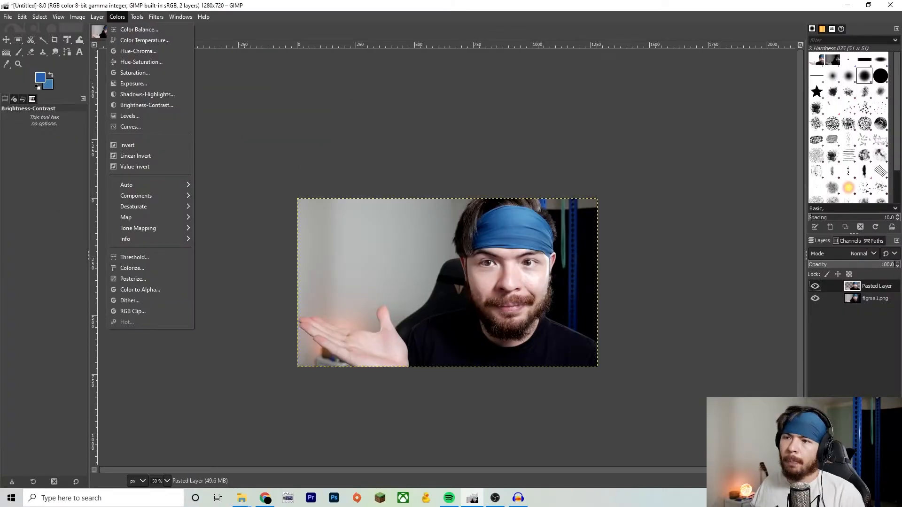
{"action": "left_click", "coordinate": [134, 72]}
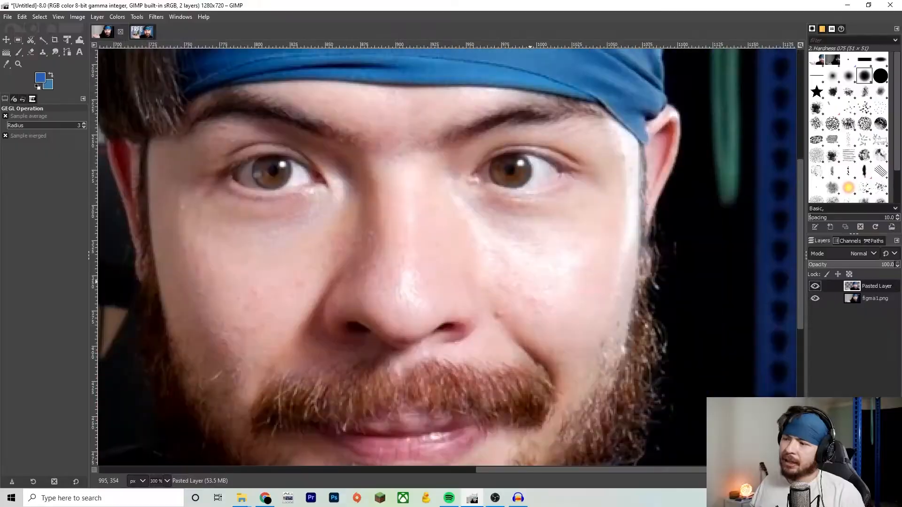
{"action": "scroll", "coordinate": [446, 259], "scroll_direction": "up", "scroll_amount": 1}
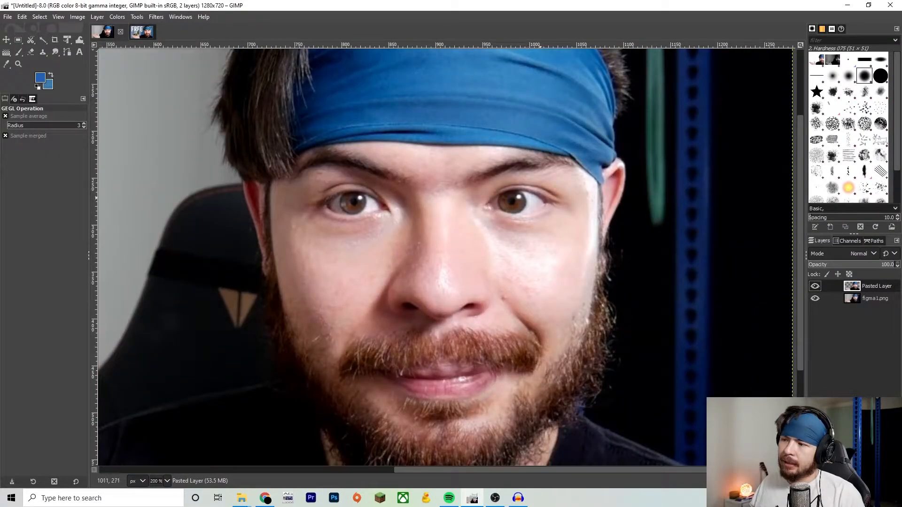
{"action": "scroll", "coordinate": [432, 227], "scroll_direction": "down", "scroll_amount": 2}
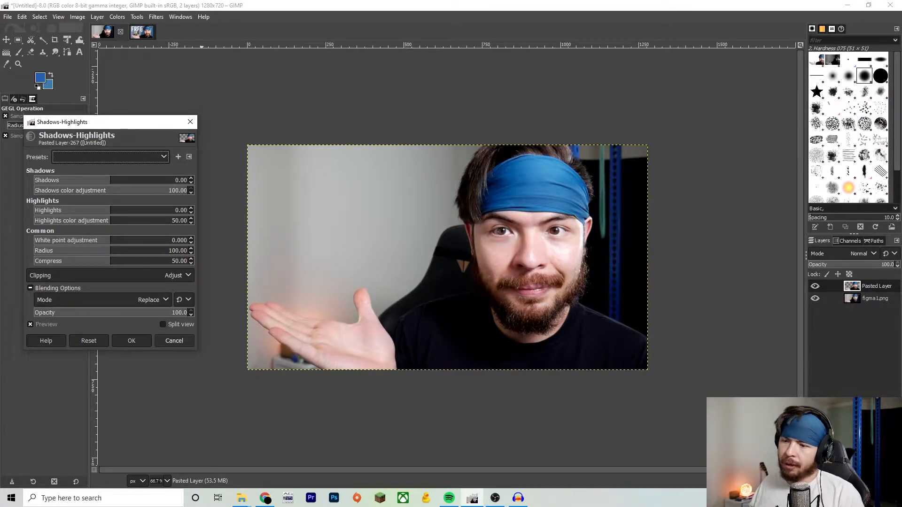
{"action": "left_click", "coordinate": [132, 341]}
- Apply Shadows-Highlights to the pasted layer with Shadows set to 8
{"action": "scroll", "coordinate": [237, 272], "scroll_direction": "down", "scroll_amount": 5}
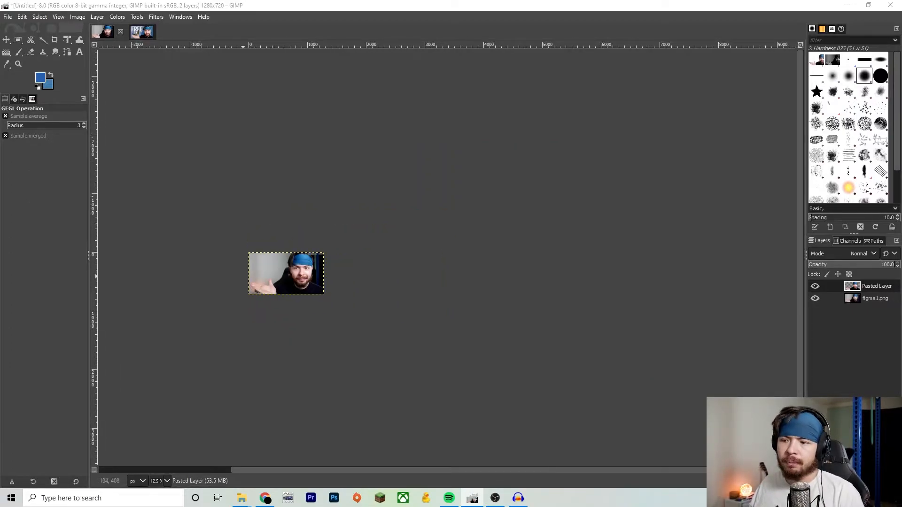
{"action": "scroll", "coordinate": [298, 277], "scroll_direction": "up", "scroll_amount": 4}
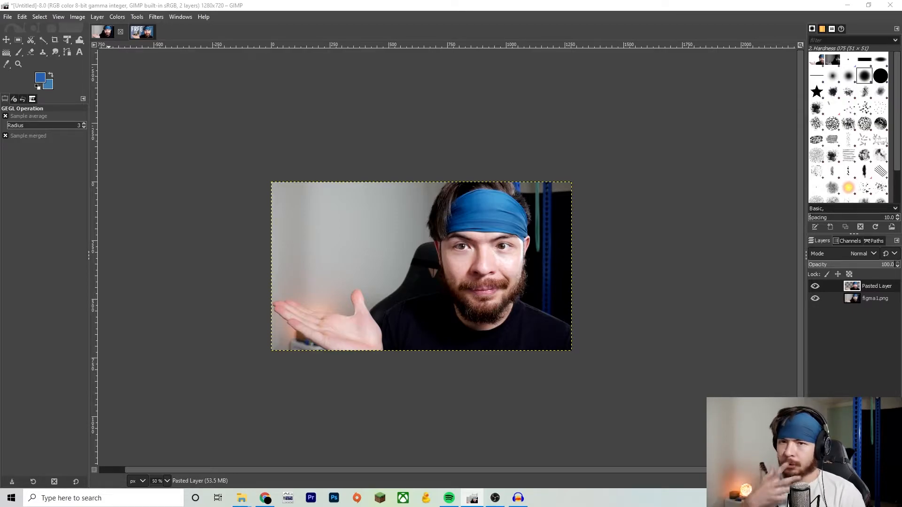
{"action": "left_click", "coordinate": [117, 16]}
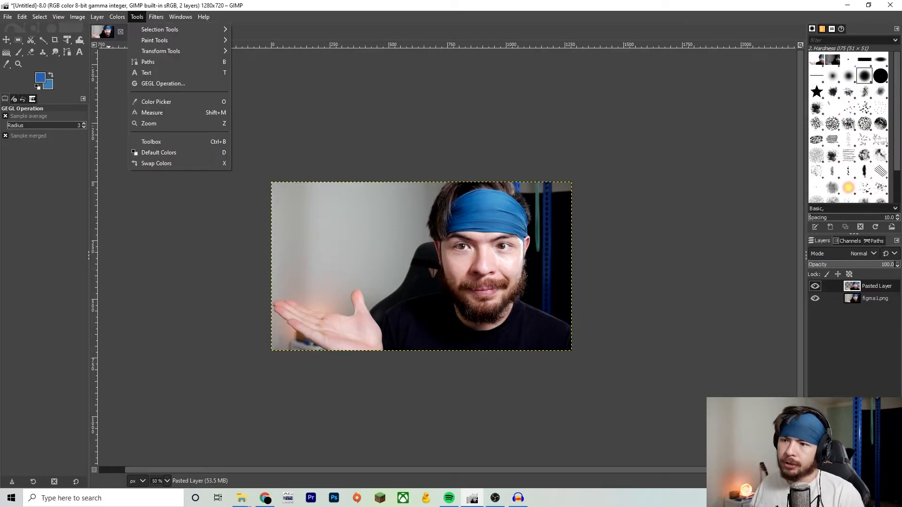
{"action": "left_click", "coordinate": [141, 94]}
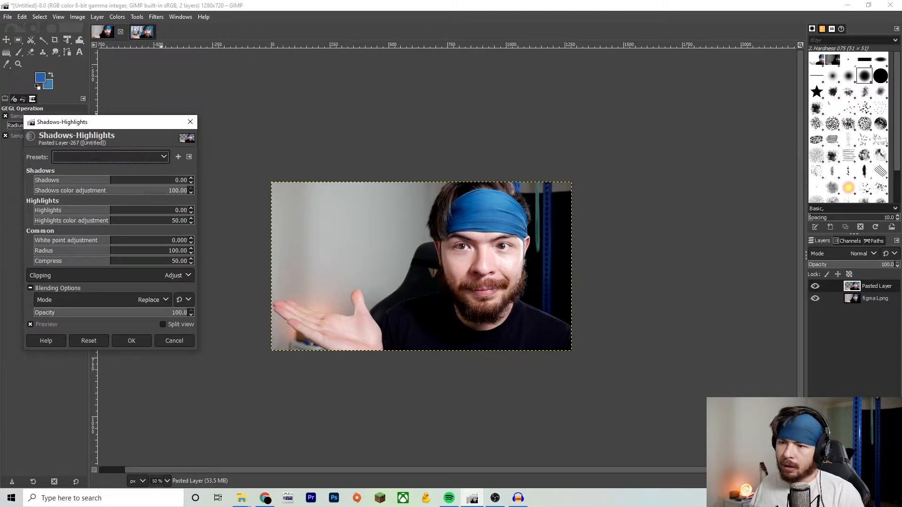
{"action": "left_click_drag", "start_coordinate": [113, 178], "coordinate": [117, 179]}
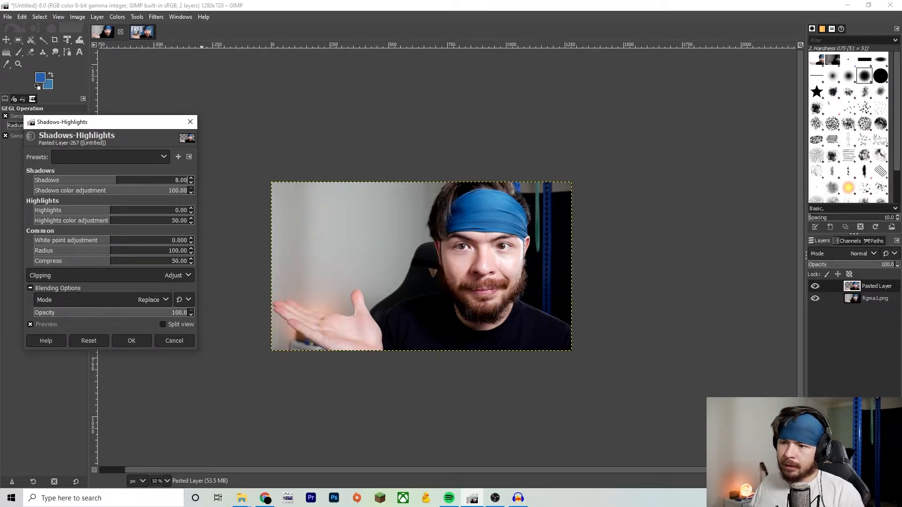
{"action": "double_click", "coordinate": [183, 180]}
{"action": "type", "text": "8"}
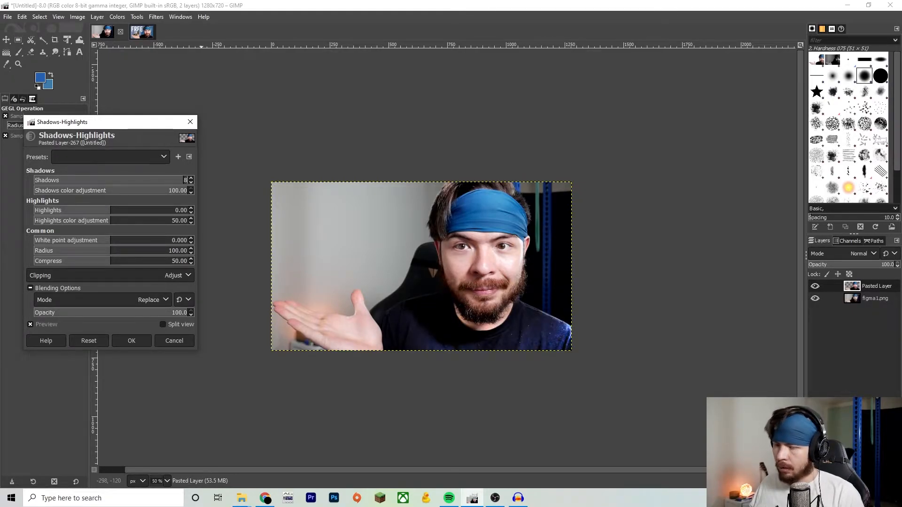
{"action": "key", "text": "Return"}
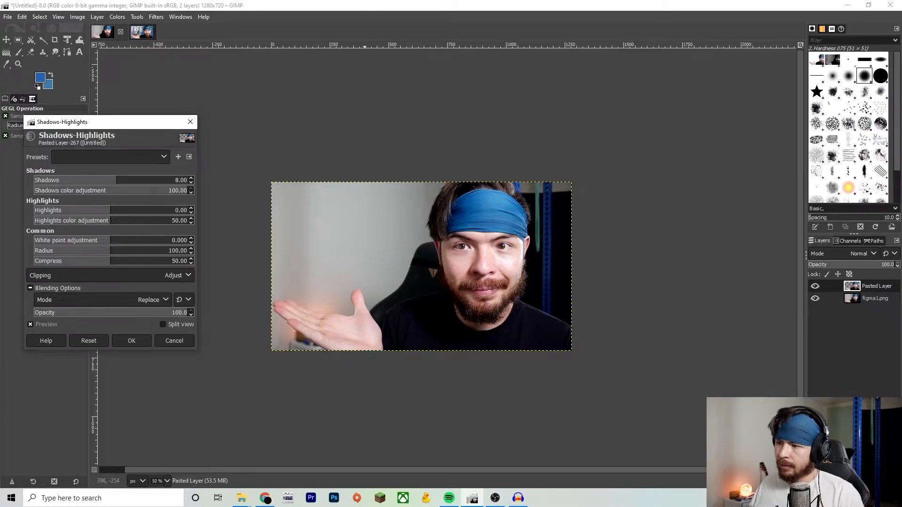
{"action": "left_click", "coordinate": [132, 340]}
- Apply Color Temperature to the pasted layer with an original temperature of 5600
{"action": "left_click", "coordinate": [117, 17]}
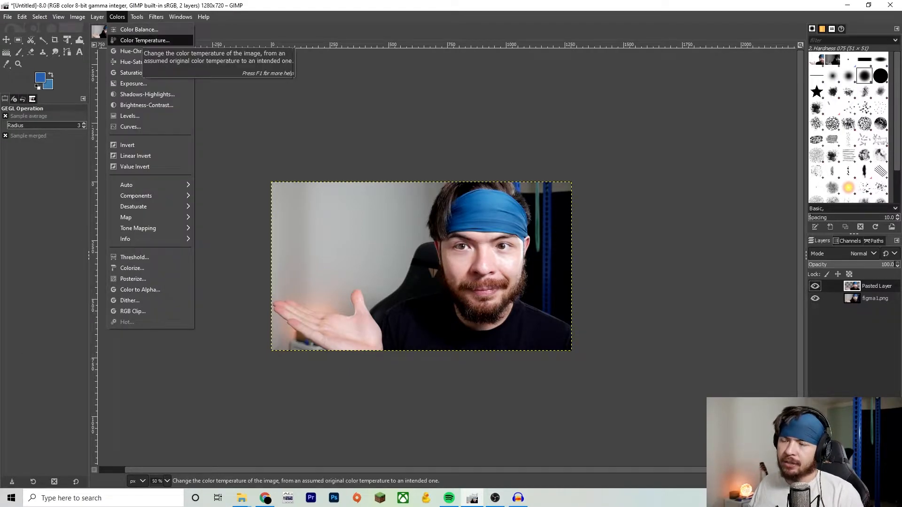
{"action": "left_click", "coordinate": [141, 40]}
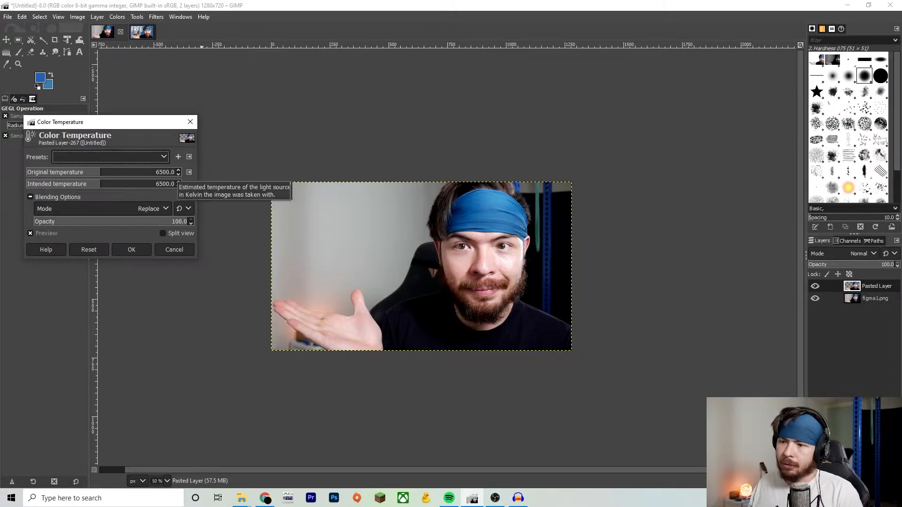
{"action": "left_click", "coordinate": [163, 172]}
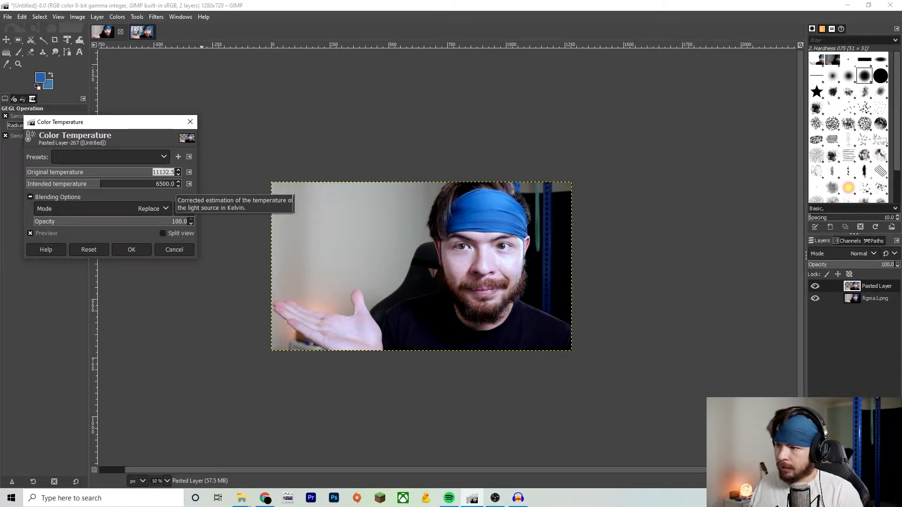
{"action": "type", "text": "5600"}
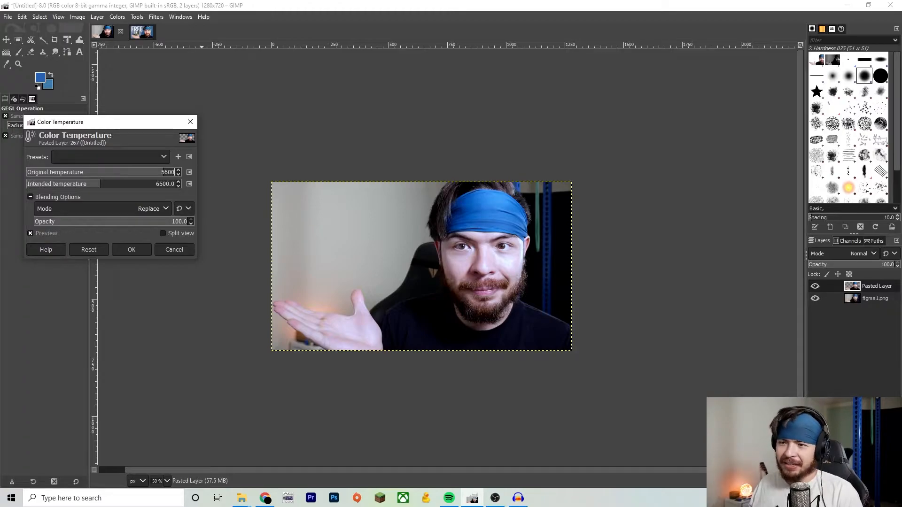
{"action": "key", "text": "Return"}
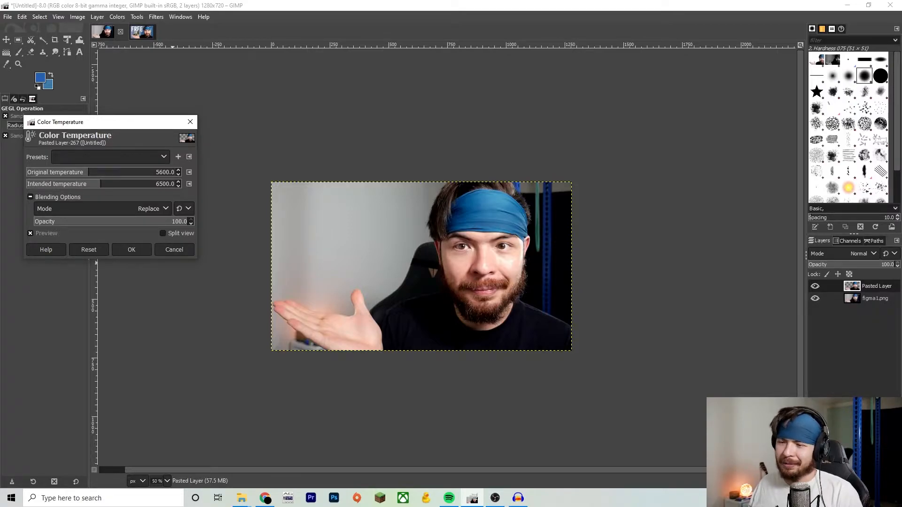
{"action": "left_click", "coordinate": [132, 250]}
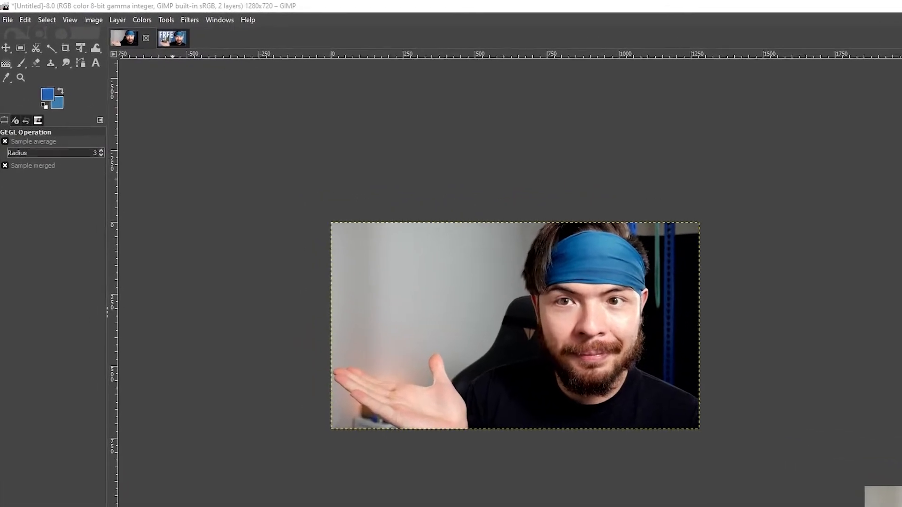
- Open Drop Shadow for the pasted layer and set the shadow colour to white
{"action": "left_click", "coordinate": [156, 17]}
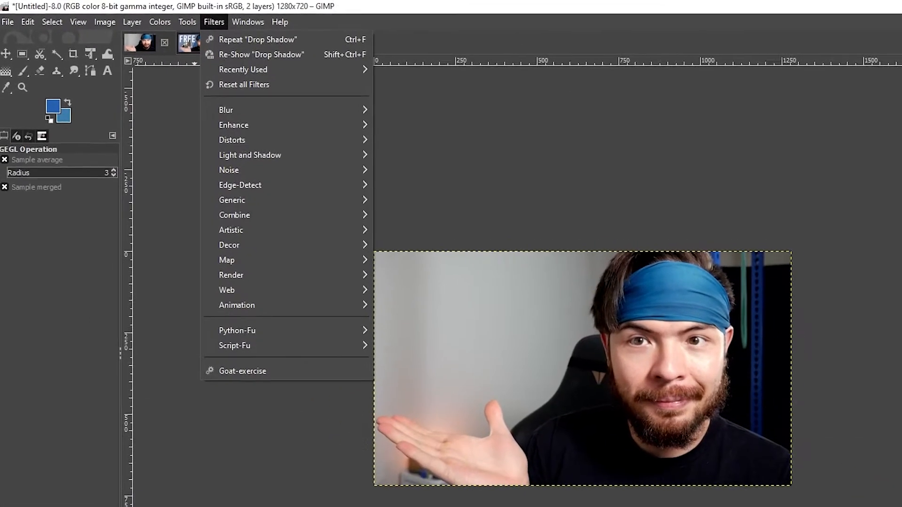
{"action": "mouse_move", "coordinate": [306, 167]}
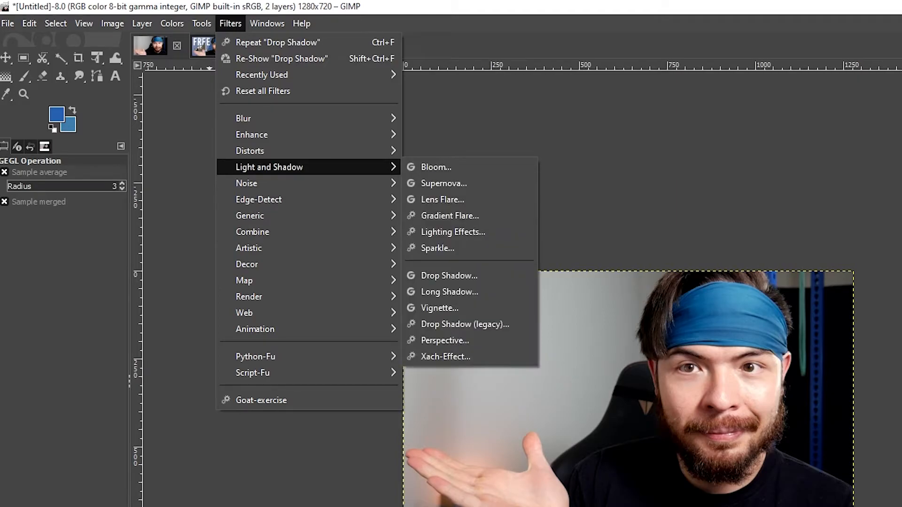
{"action": "left_click", "coordinate": [450, 276]}
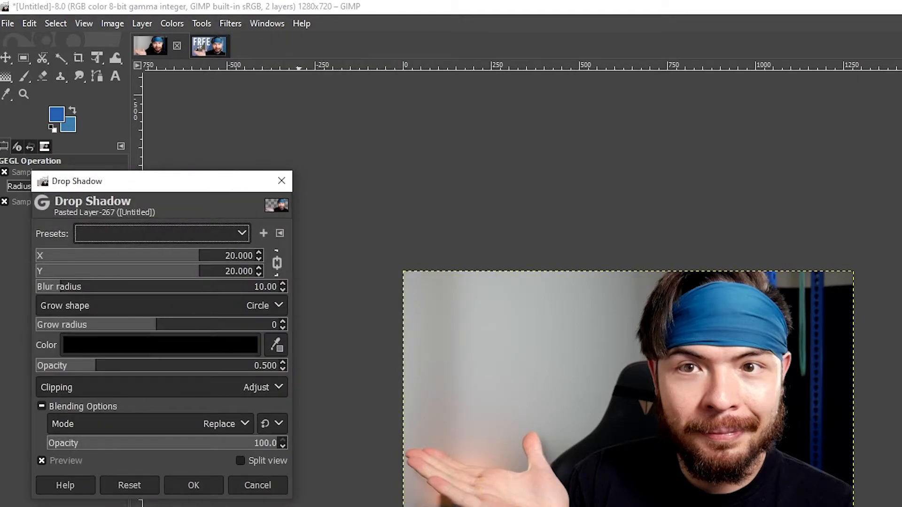
{"action": "left_click", "coordinate": [160, 345]}
{"action": "left_click", "coordinate": [183, 438]}
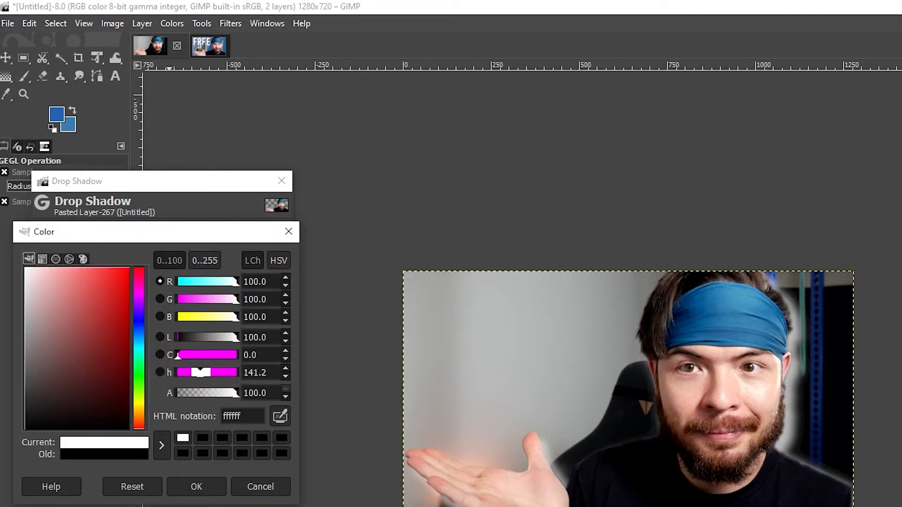
{"action": "left_click", "coordinate": [197, 487]}
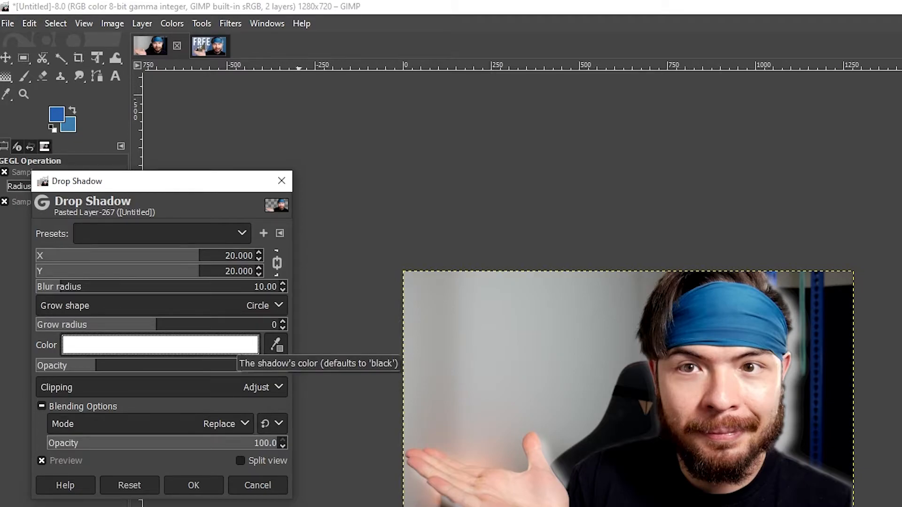
{"action": "left_click", "coordinate": [235, 346]}
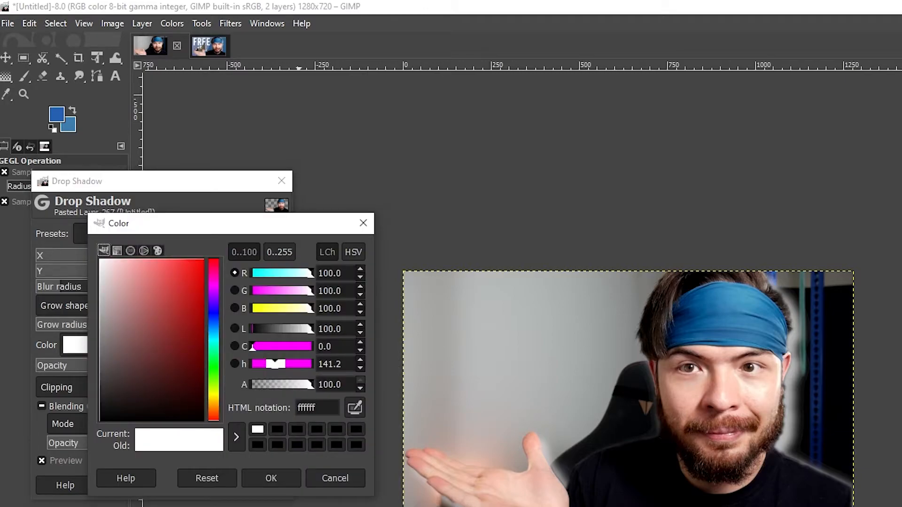
{"action": "left_click_drag", "start_coordinate": [163, 267], "coordinate": [163, 259]}
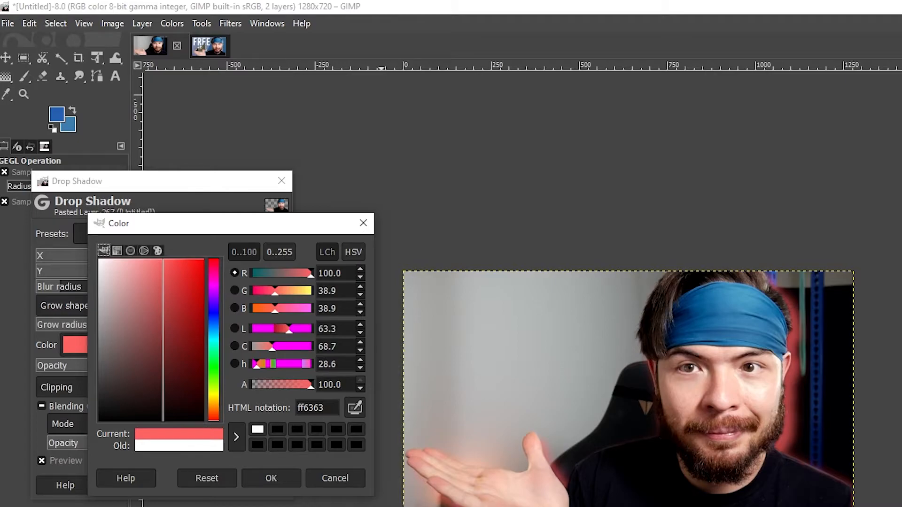
{"action": "left_click", "coordinate": [335, 478]}
- Set the drop shadow's blending opacity to 90 and apply it
{"action": "left_click_drag", "start_coordinate": [257, 443], "coordinate": [264, 443]}
{"action": "double_click", "coordinate": [268, 443]}
{"action": "type", "text": "90"}
{"action": "key", "text": "Return"}
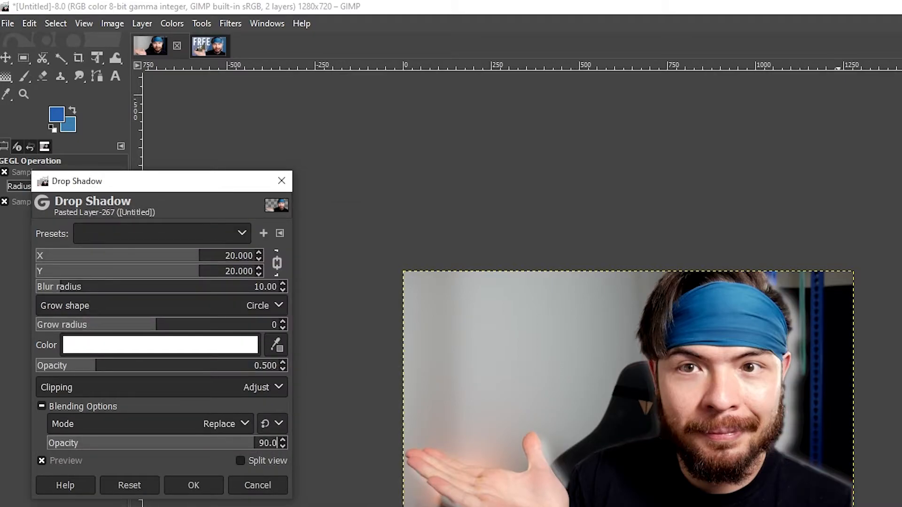
{"action": "left_click", "coordinate": [193, 485]}
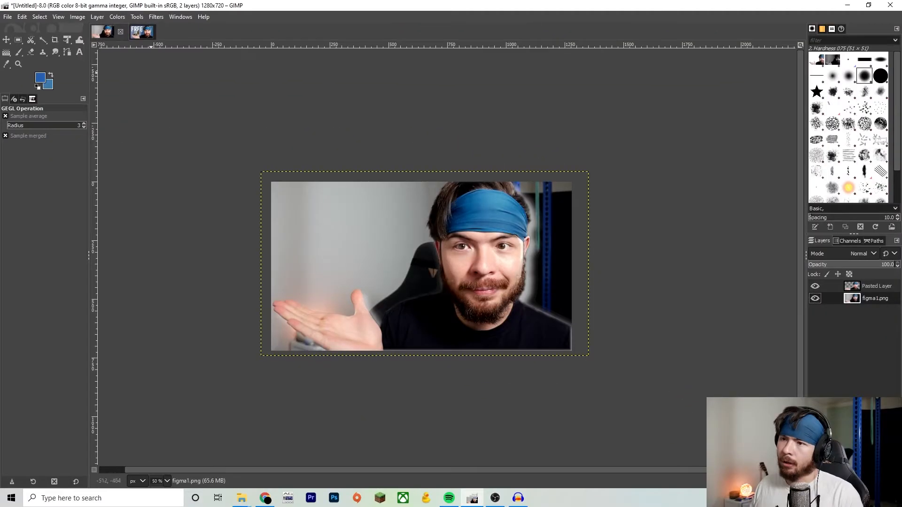
- Apply a Gaussian Blur of size 5 to the background photo layer
{"action": "left_click", "coordinate": [156, 17]}
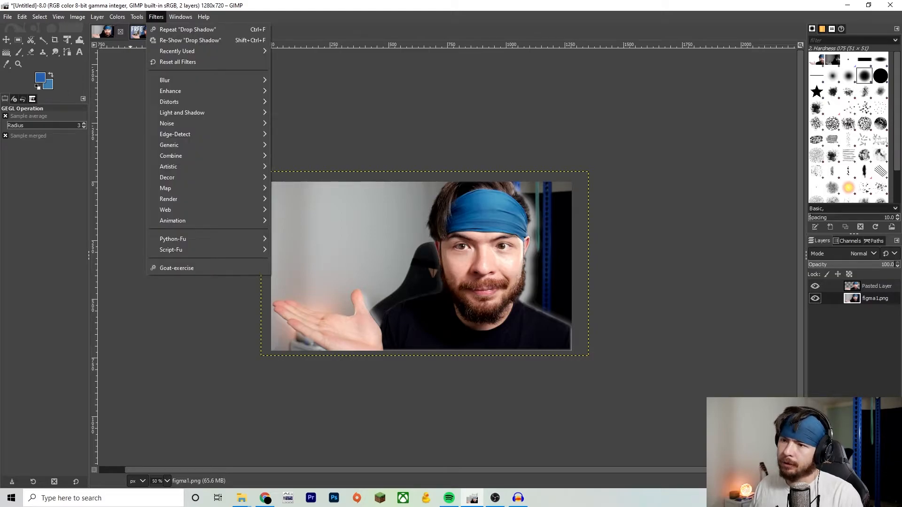
{"action": "mouse_move", "coordinate": [165, 80]}
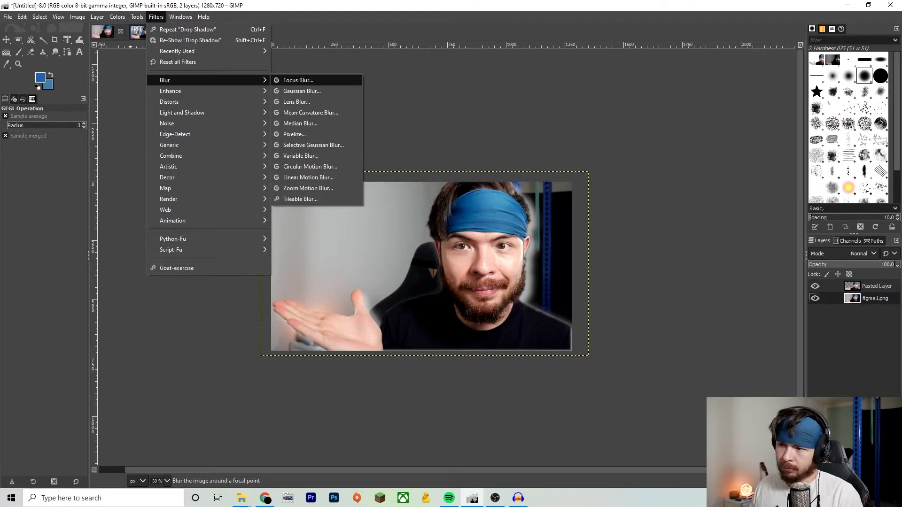
{"action": "left_click", "coordinate": [324, 92]}
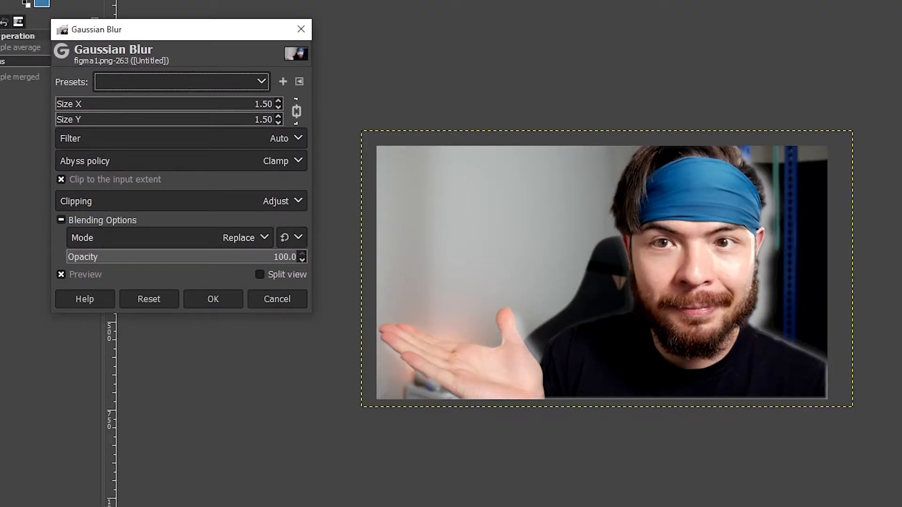
{"action": "left_click", "coordinate": [250, 103]}
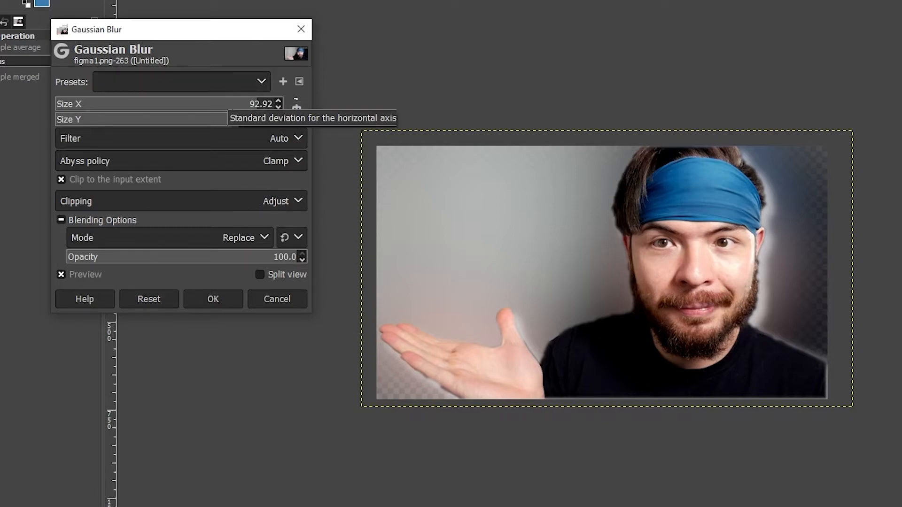
{"action": "left_click_drag", "start_coordinate": [213, 105], "coordinate": [131, 105]}
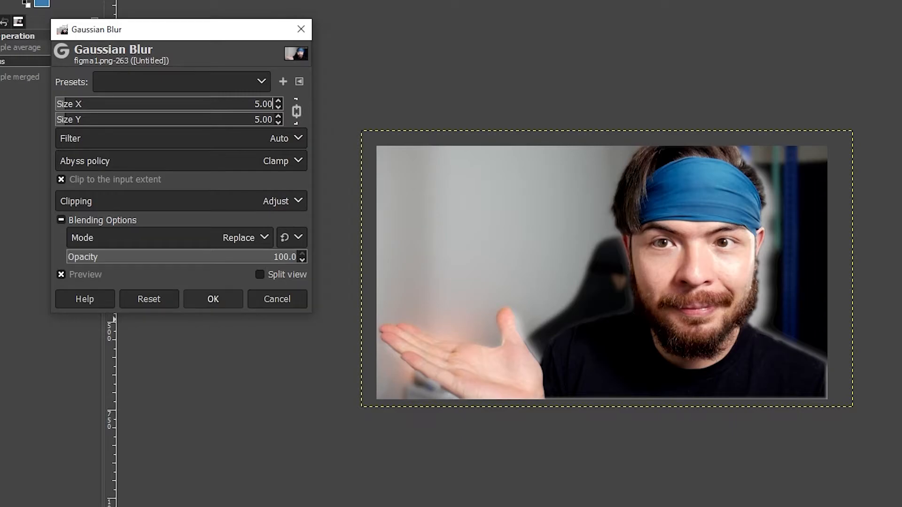
{"action": "left_click", "coordinate": [213, 299]}
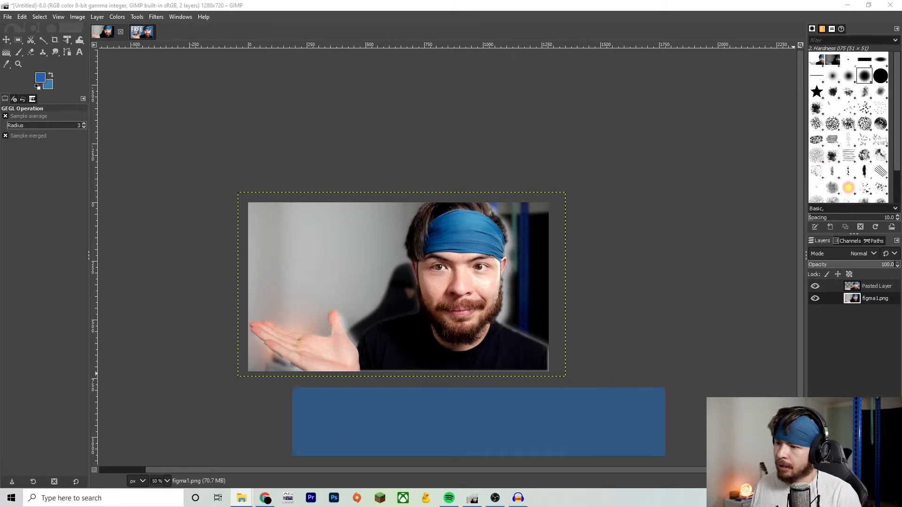
- Bring the GIMP logo image into the canvas as a new layer and scale it to about 525 × 525 px
{"action": "left_click_drag", "start_coordinate": [901, 329], "coordinate": [446, 285]}
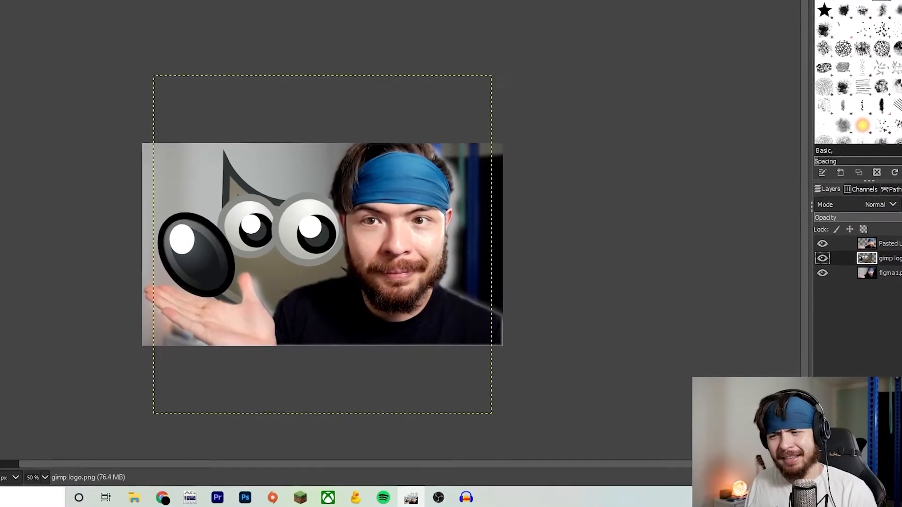
{"action": "key", "text": "shift+s"}
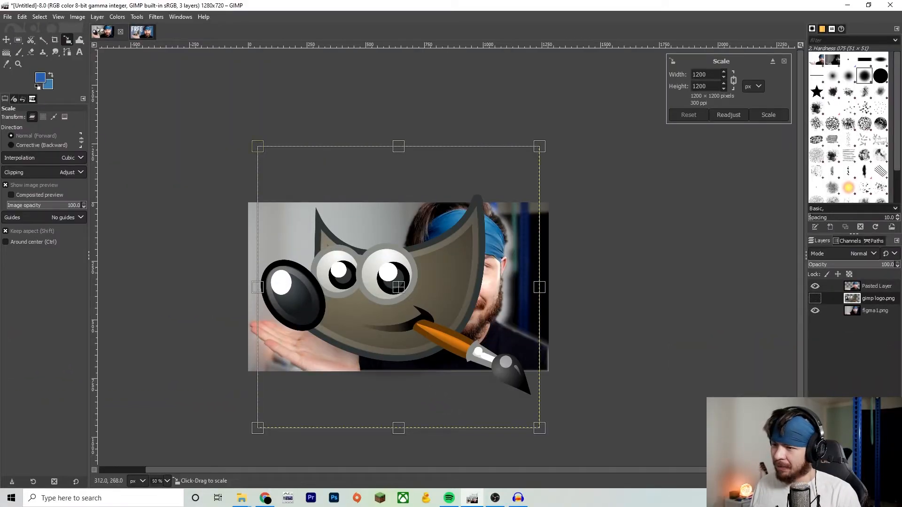
{"action": "left_click_drag", "start_coordinate": [538, 146], "coordinate": [448, 237]}
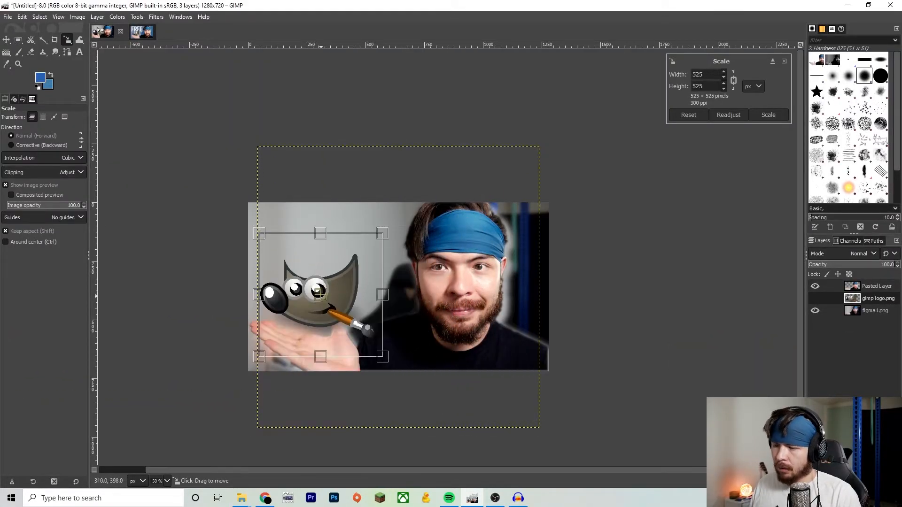
{"action": "left_click_drag", "start_coordinate": [322, 295], "coordinate": [324, 301]}
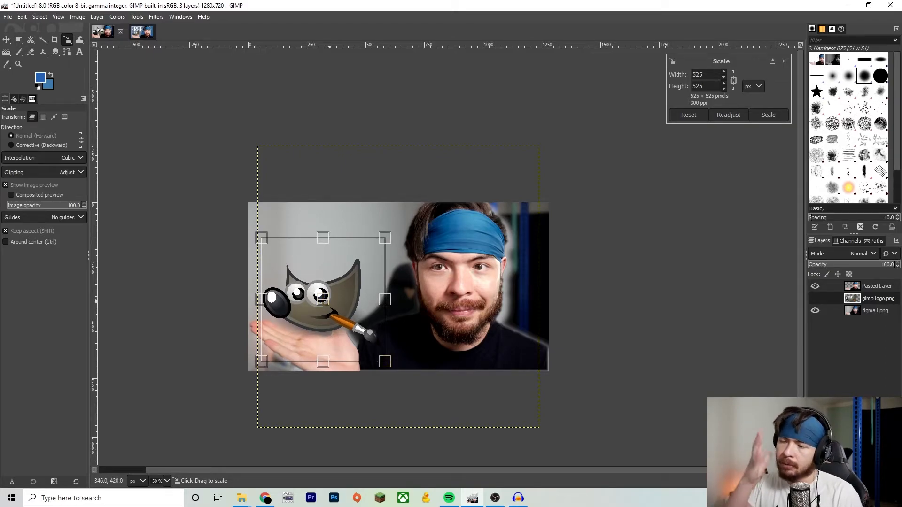
{"action": "key", "text": "Return"}
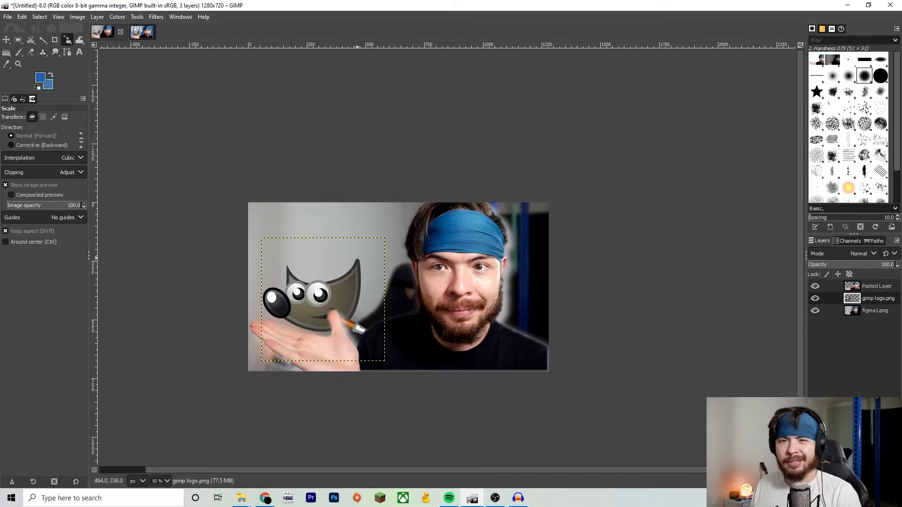
- Rotate the GIMP logo layer slightly counter-clockwise with the Unified Transform tool
{"action": "key", "text": "shift"}
{"action": "key", "text": "shift+t"}
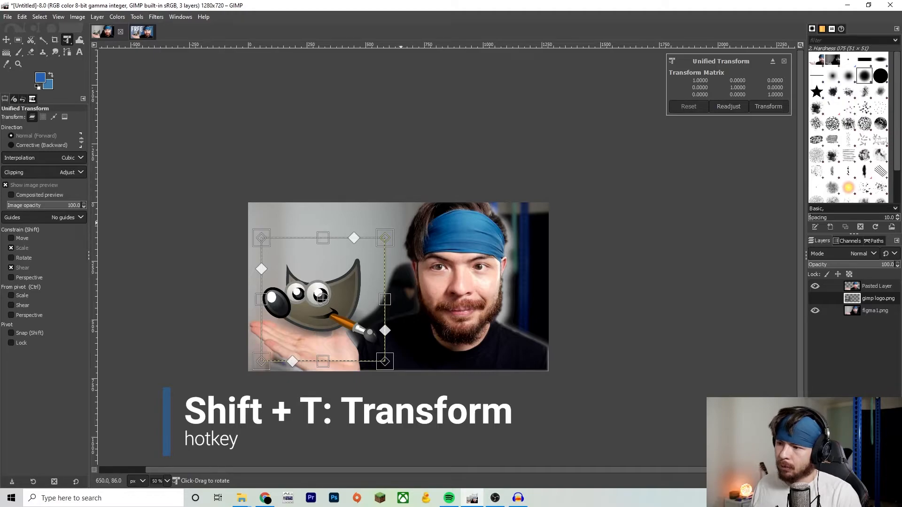
{"action": "left_click_drag", "start_coordinate": [400, 223], "coordinate": [396, 192]}
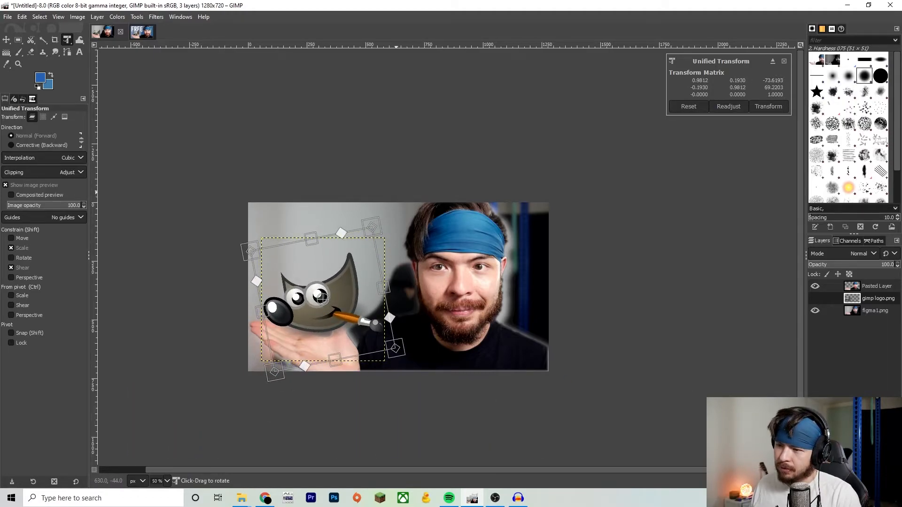
{"action": "key", "text": "shift+s"}
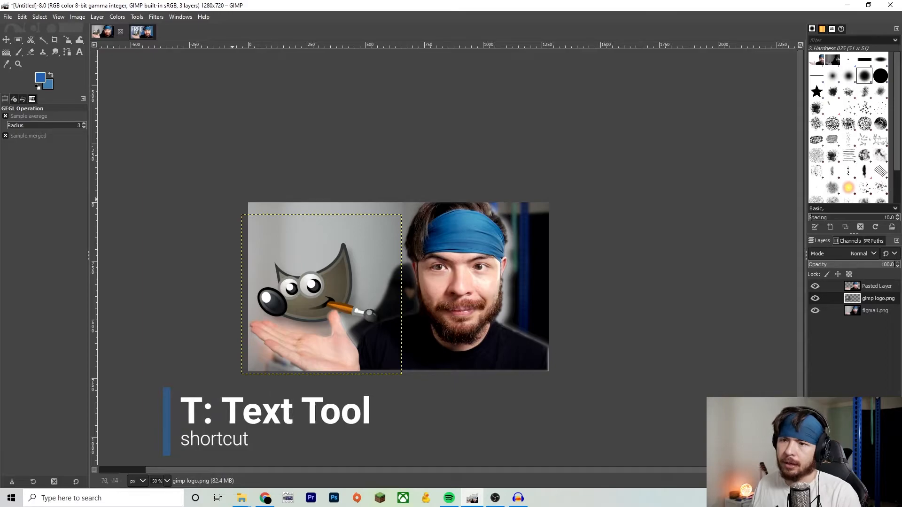
- Add a text layer reading GIMP in the Bebas Kai font near the canvas's upper-left corner
{"action": "key", "text": "t"}
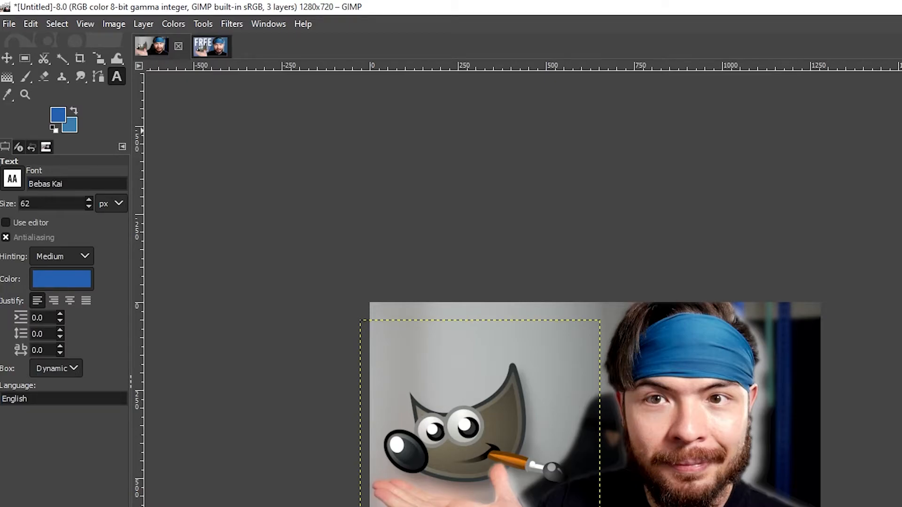
{"action": "left_click", "coordinate": [13, 179]}
{"action": "scroll", "coordinate": [59, 278], "scroll_direction": "up", "scroll_amount": 15}
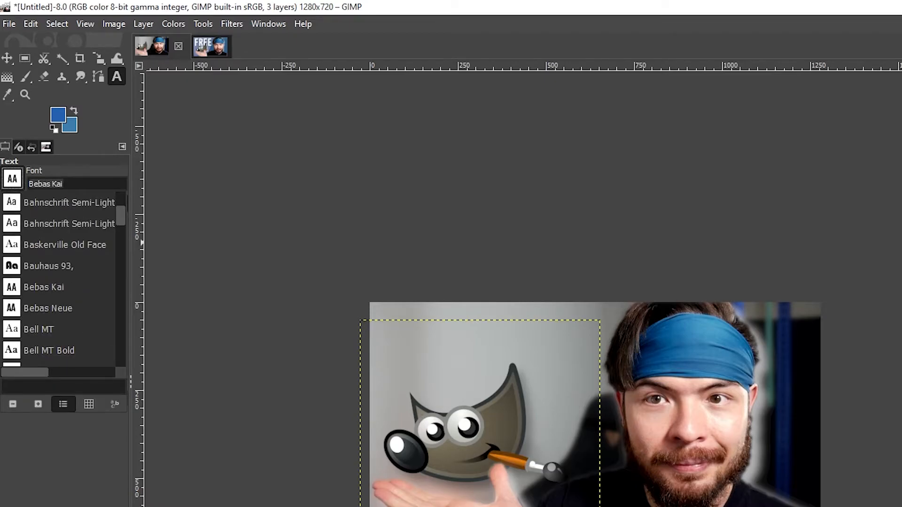
{"action": "scroll", "coordinate": [59, 277], "scroll_direction": "up", "scroll_amount": 5}
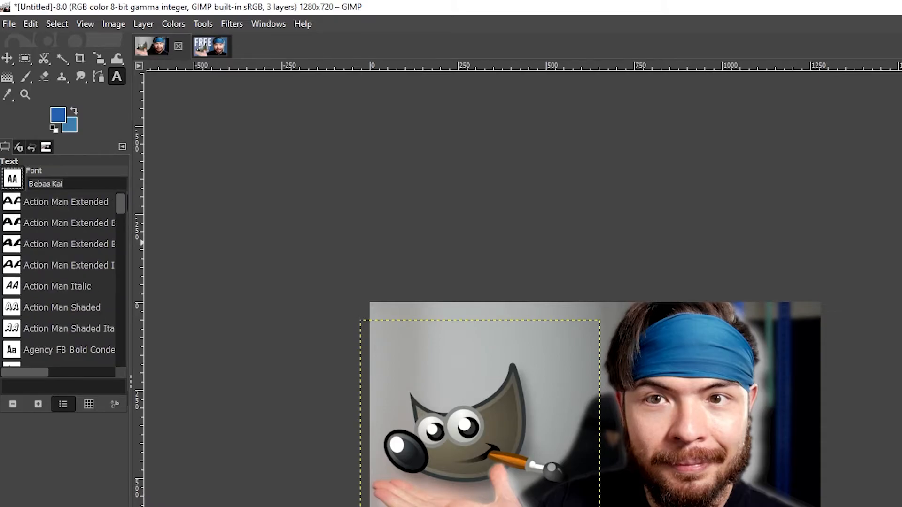
{"action": "scroll", "coordinate": [59, 277], "scroll_direction": "up", "scroll_amount": 4}
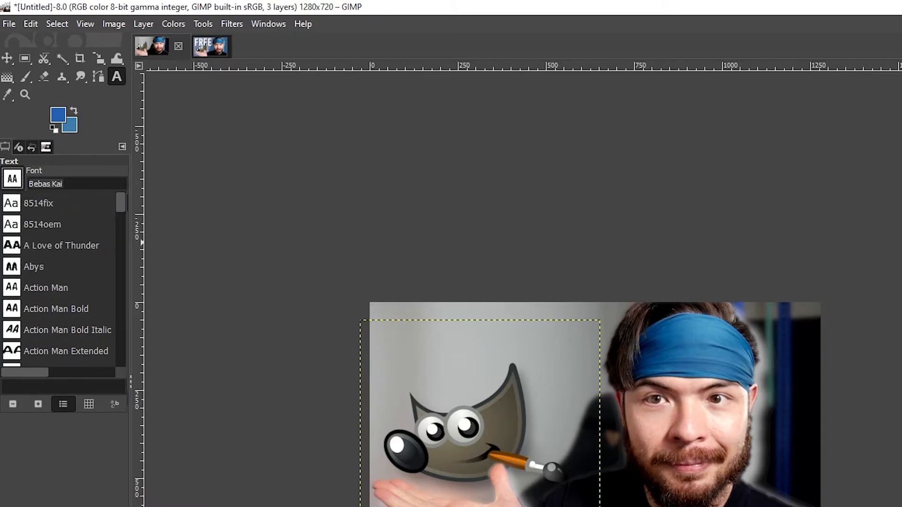
{"action": "scroll", "coordinate": [59, 277], "scroll_direction": "down", "scroll_amount": 4}
{"action": "scroll", "coordinate": [59, 277], "scroll_direction": "down", "scroll_amount": 5}
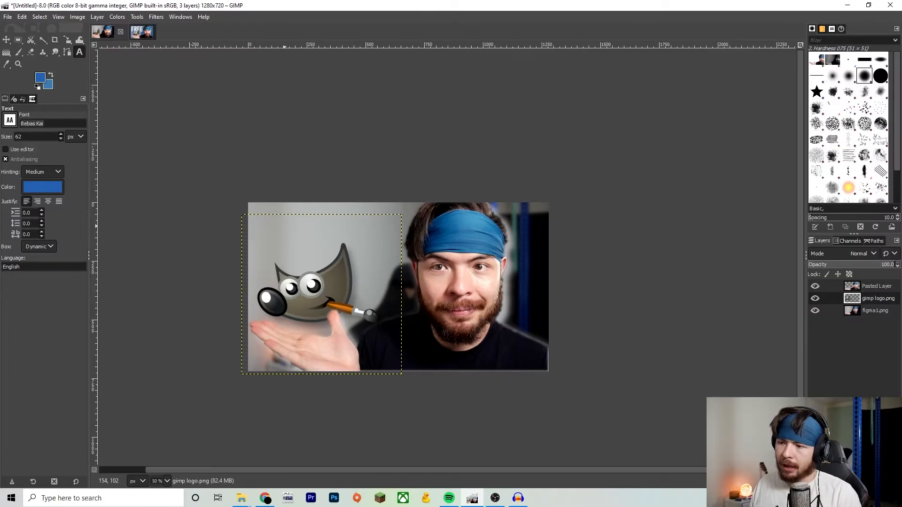
{"action": "left_click", "coordinate": [268, 229]}
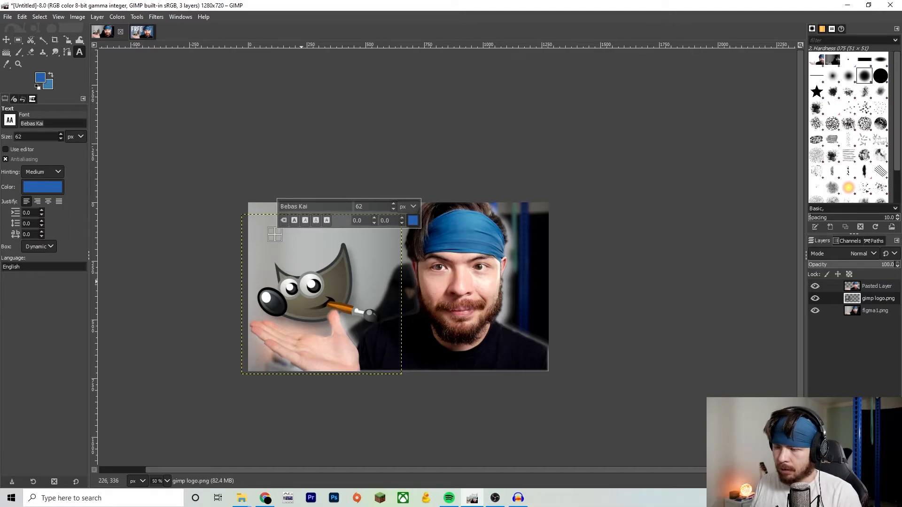
{"action": "type", "text": "GIMP"}
- Select all of the GIMP text and change its colour to white
{"action": "key", "text": "ctrl+a"}
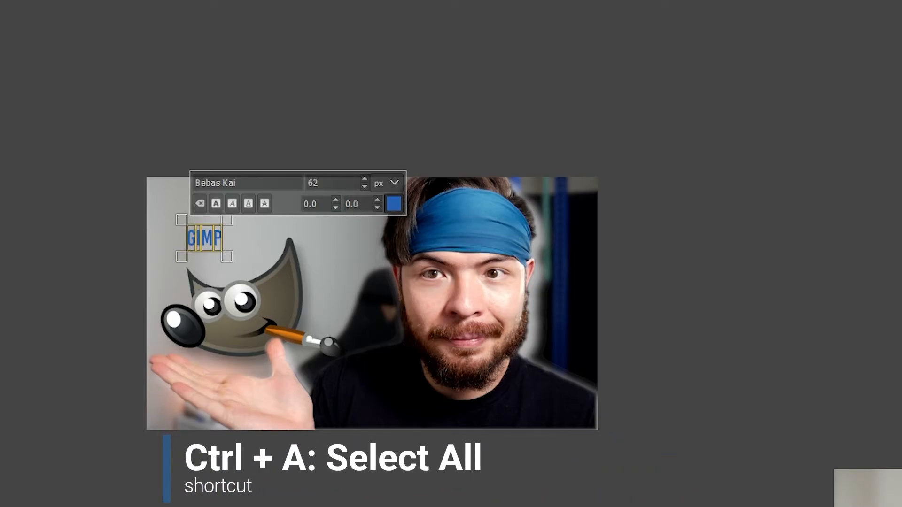
{"action": "left_click", "coordinate": [394, 204]}
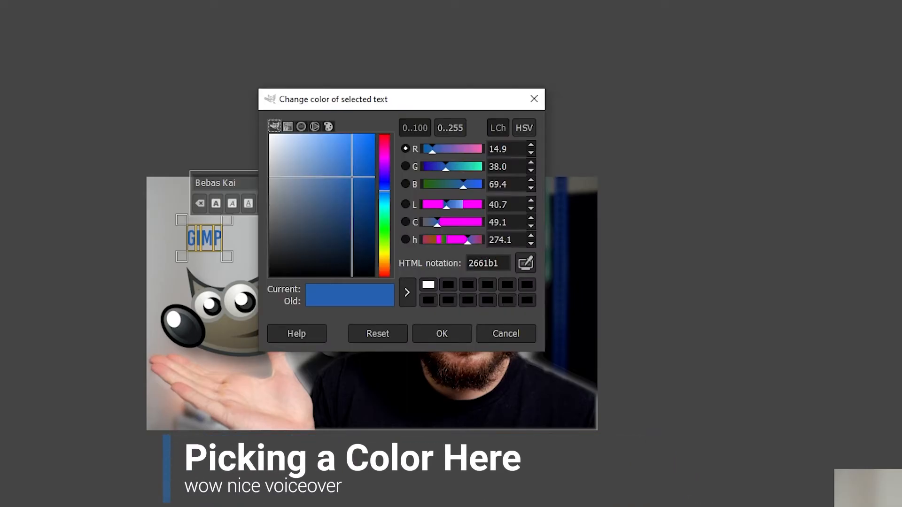
{"action": "left_click", "coordinate": [269, 135]}
{"action": "left_click", "coordinate": [441, 333]}
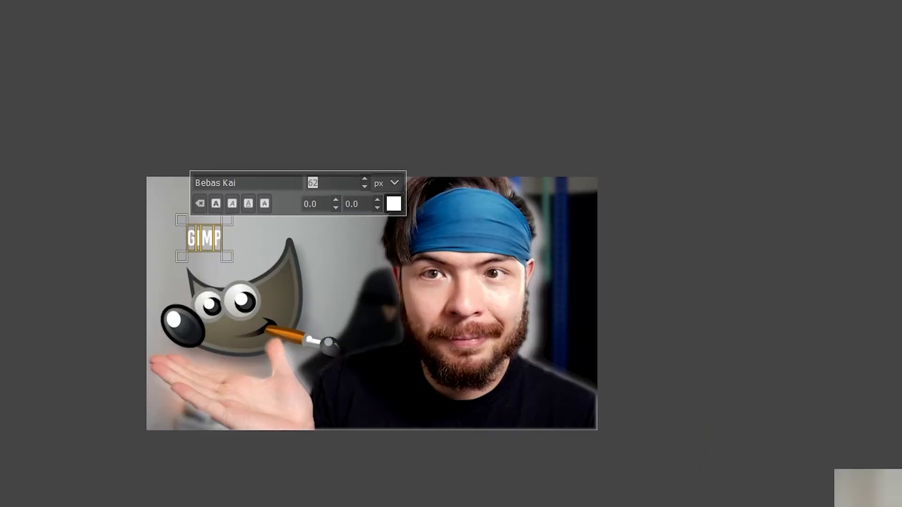
- Enlarge the GIMP text, setting its font size to 325 px
{"action": "type", "text": "250"}
{"action": "key", "text": "Return"}
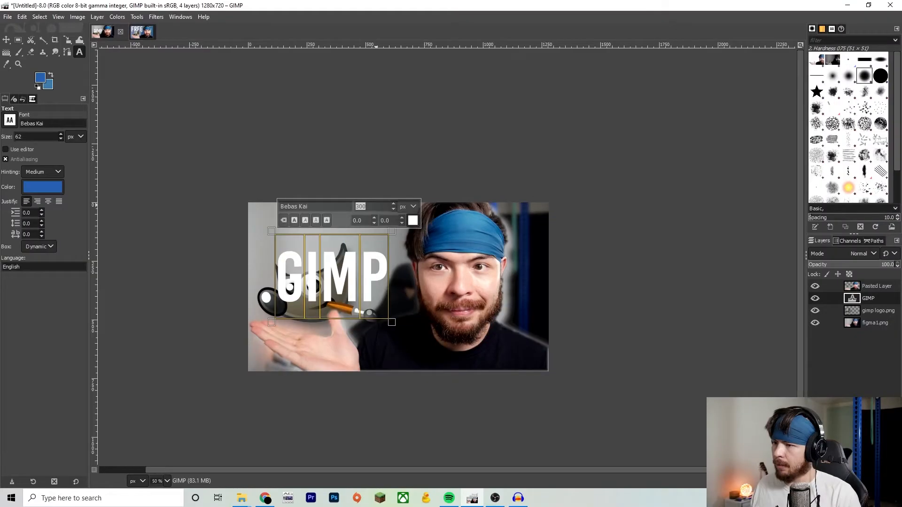
{"action": "type", "text": "350"}
{"action": "key", "text": "Return"}
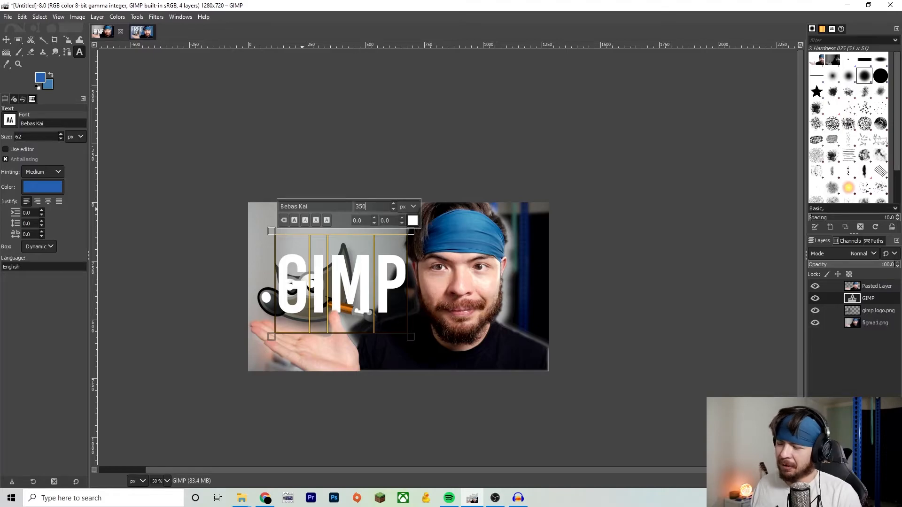
{"action": "key", "text": "BackSpace"}
{"action": "key", "text": "BackSpace"}
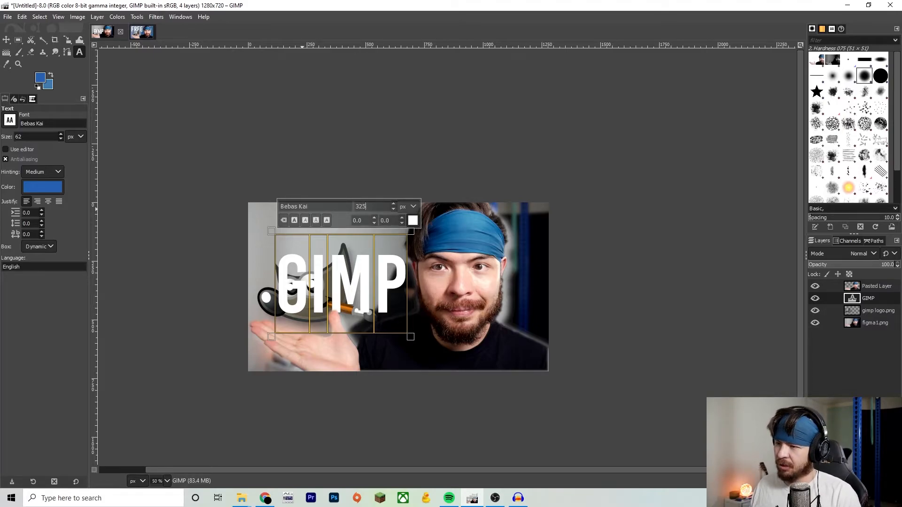
{"action": "key", "text": "Return"}
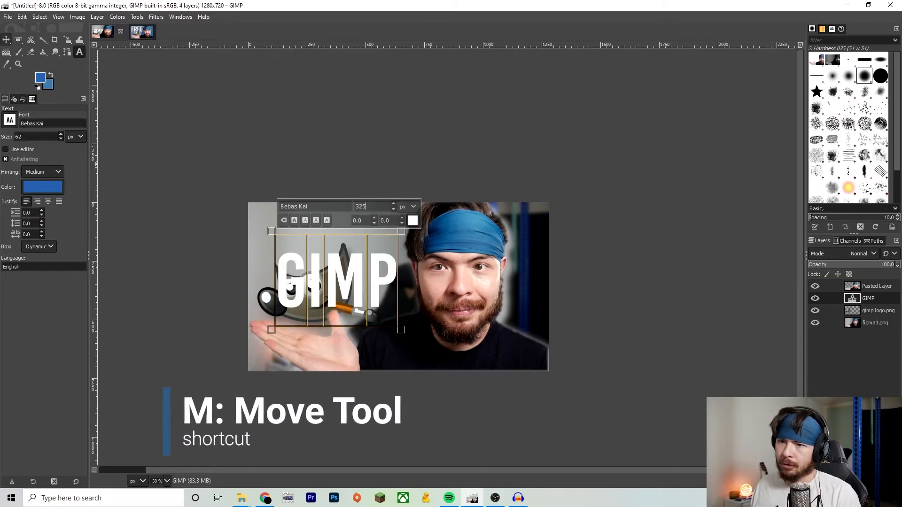
- Move the GIMP text layer up into the canvas's top-left area above the mascot
{"action": "left_click", "coordinate": [6, 40]}
{"action": "left_click_drag", "start_coordinate": [336, 279], "coordinate": [353, 255]}
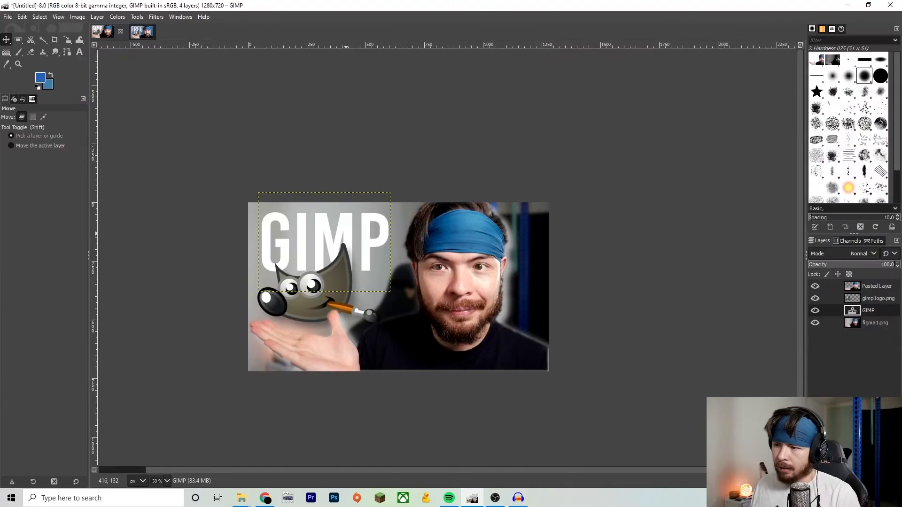
- Reopen the GIMP text for editing and widen its letter spacing
{"action": "left_click", "coordinate": [80, 52]}
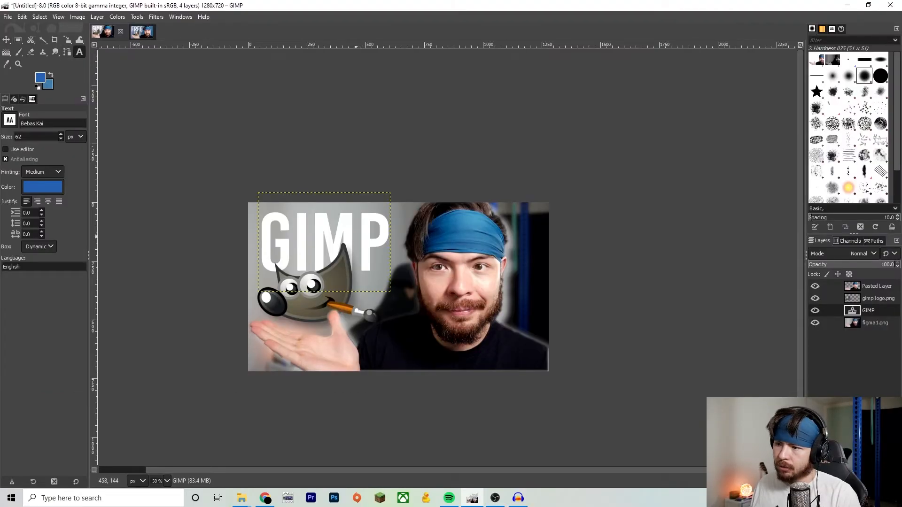
{"action": "left_click", "coordinate": [356, 236]}
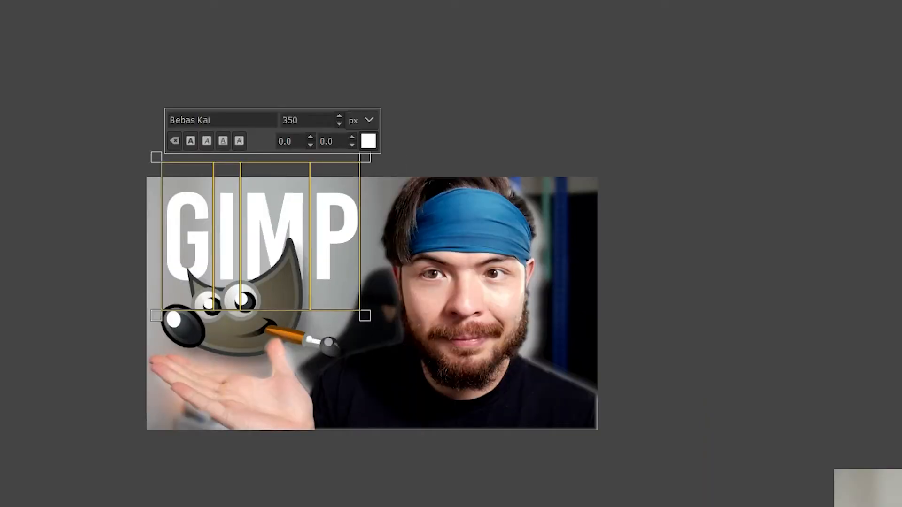
{"action": "left_click", "coordinate": [352, 137]}
{"action": "left_click", "coordinate": [352, 137]}
{"action": "left_click", "coordinate": [352, 137]}
{"action": "left_click", "coordinate": [352, 138]}
{"action": "left_click", "coordinate": [352, 137]}
{"action": "left_click", "coordinate": [352, 137]}
{"action": "left_click", "coordinate": [352, 137]}
{"action": "left_click", "coordinate": [352, 138]}
{"action": "left_click", "coordinate": [352, 138]}
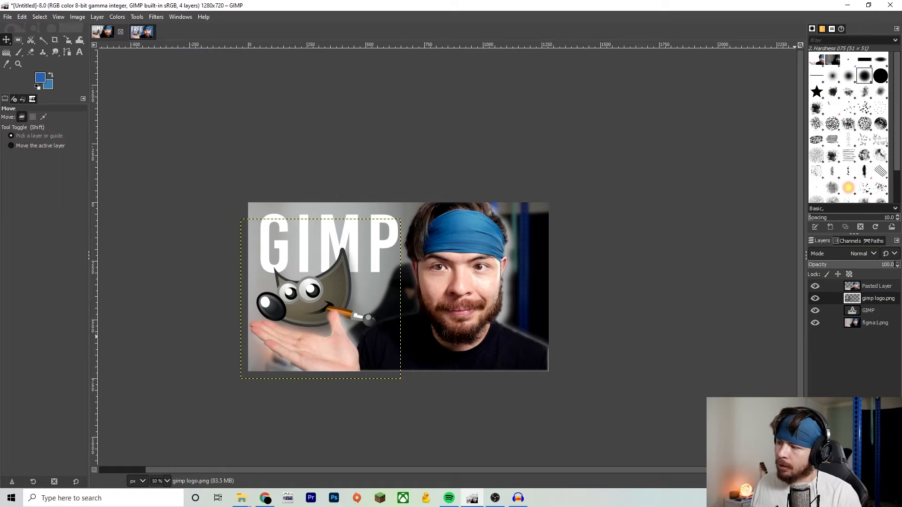
- Apply a Drop Shadow with default settings to the GIMP text layer
{"action": "left_click", "coordinate": [868, 311]}
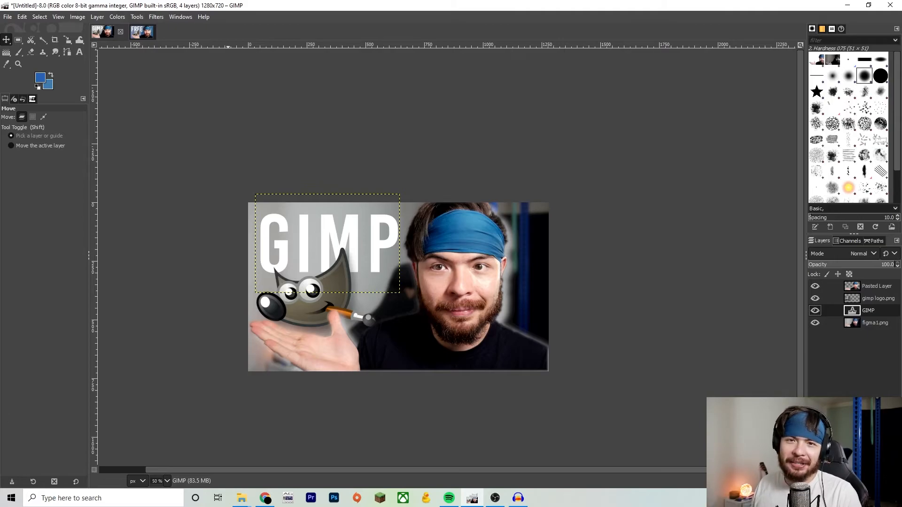
{"action": "left_click", "coordinate": [137, 17]}
{"action": "mouse_move", "coordinate": [156, 17]}
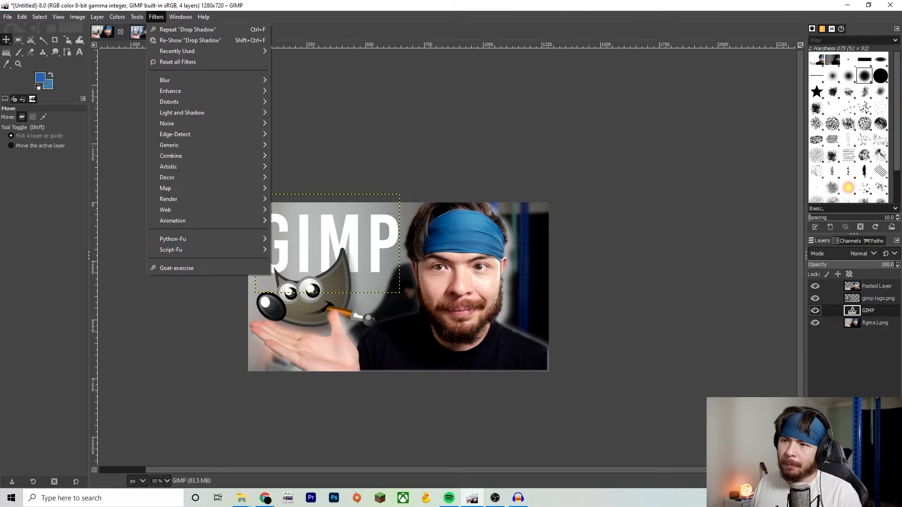
{"action": "mouse_move", "coordinate": [207, 113]}
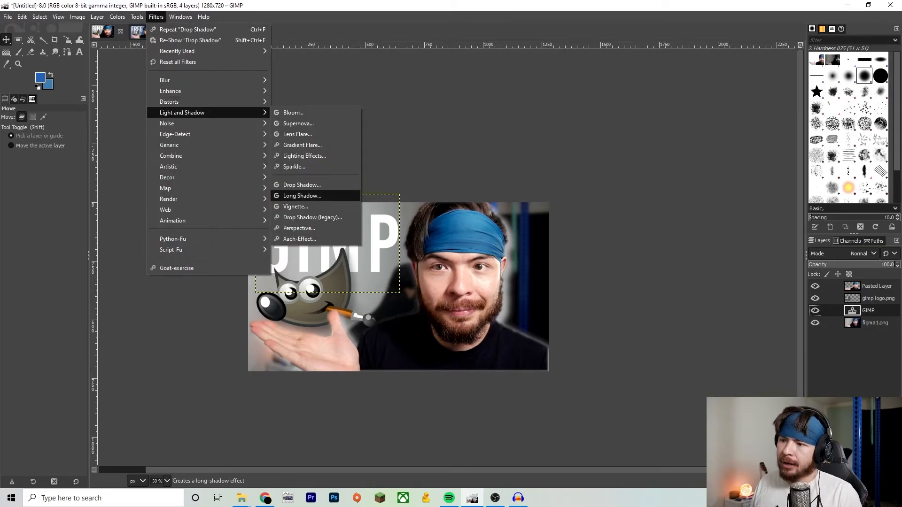
{"action": "left_click", "coordinate": [303, 185]}
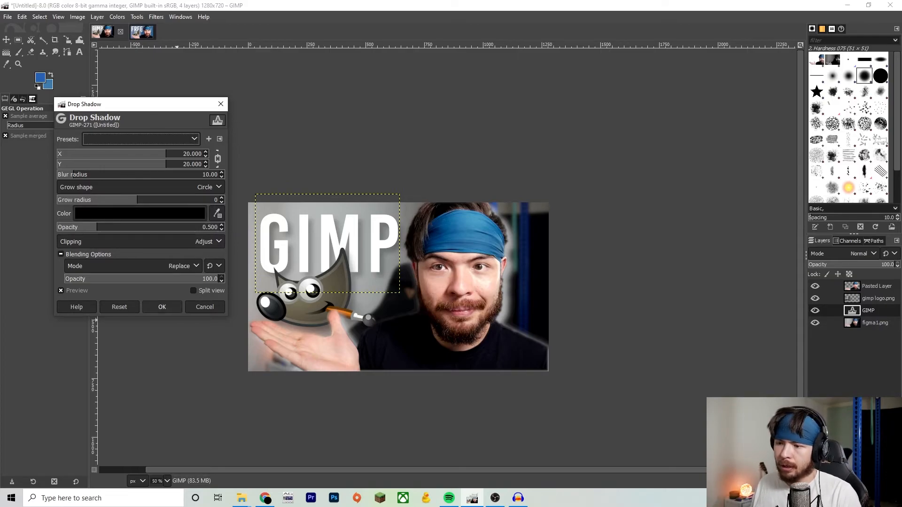
{"action": "left_click", "coordinate": [162, 307]}
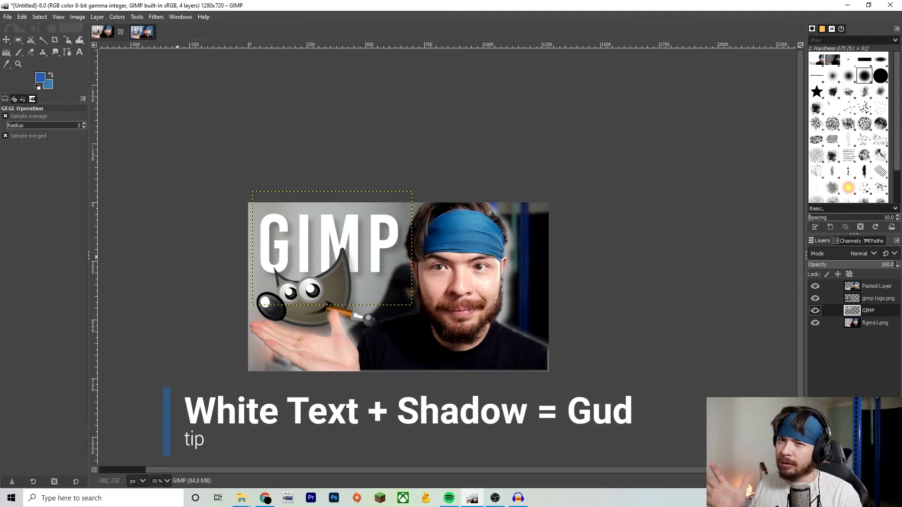
- Add a new transparent layer above the background photo and draw a blue linear gradient at 60 opacity diagonally across it
{"action": "left_click", "coordinate": [878, 299]}
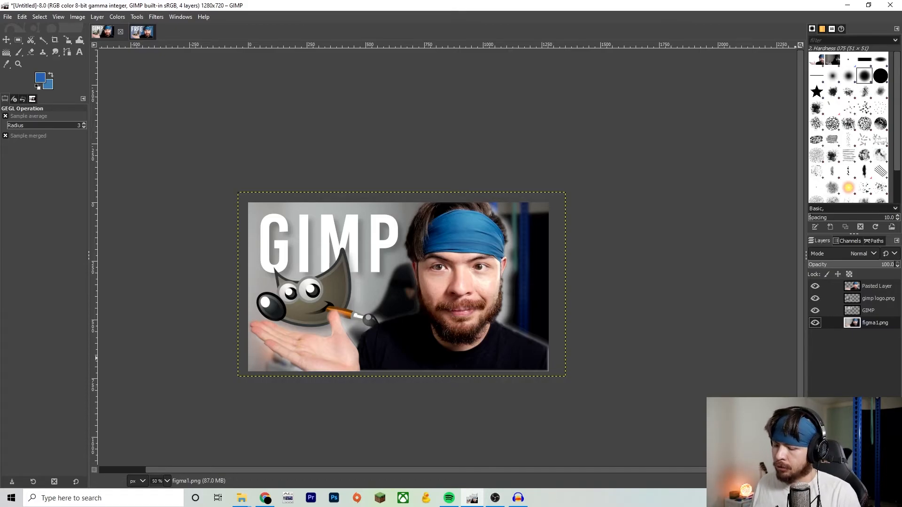
{"action": "key", "text": "ctrl+shift+n"}
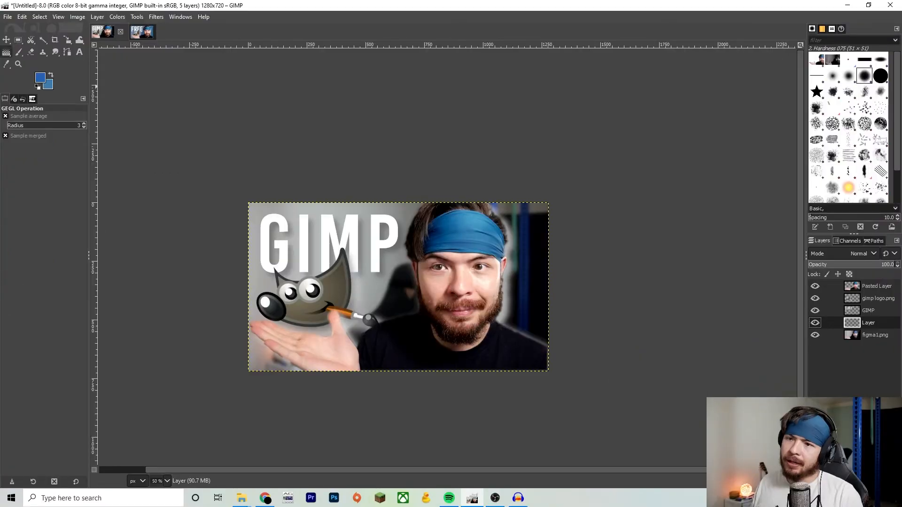
{"action": "left_click", "coordinate": [6, 52]}
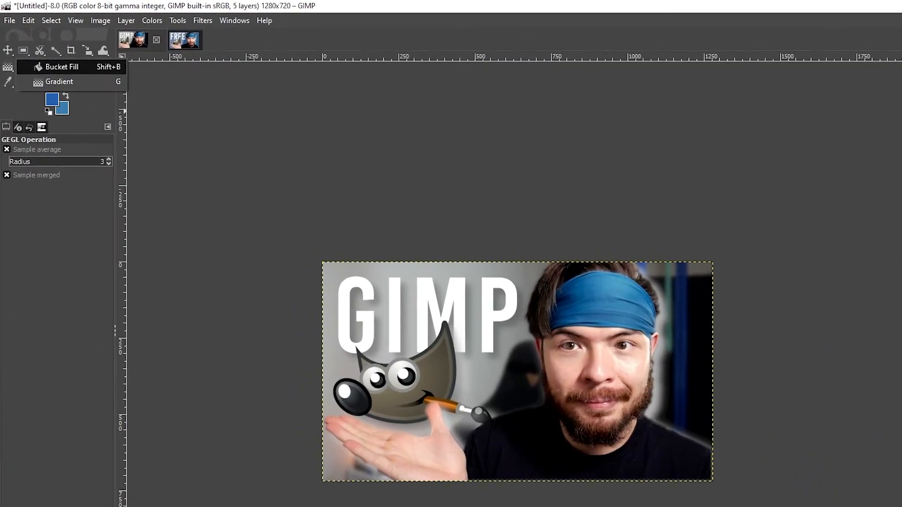
{"action": "left_click", "coordinate": [47, 53]}
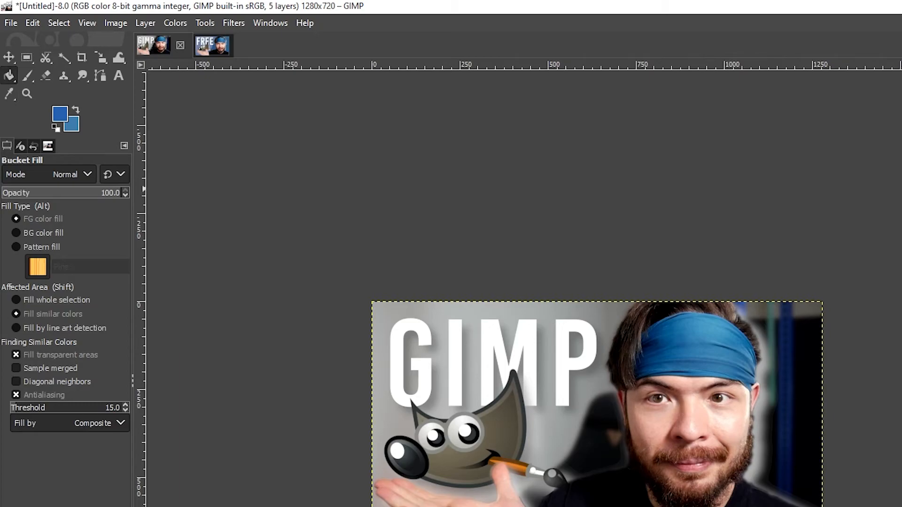
{"action": "left_click", "coordinate": [9, 76]}
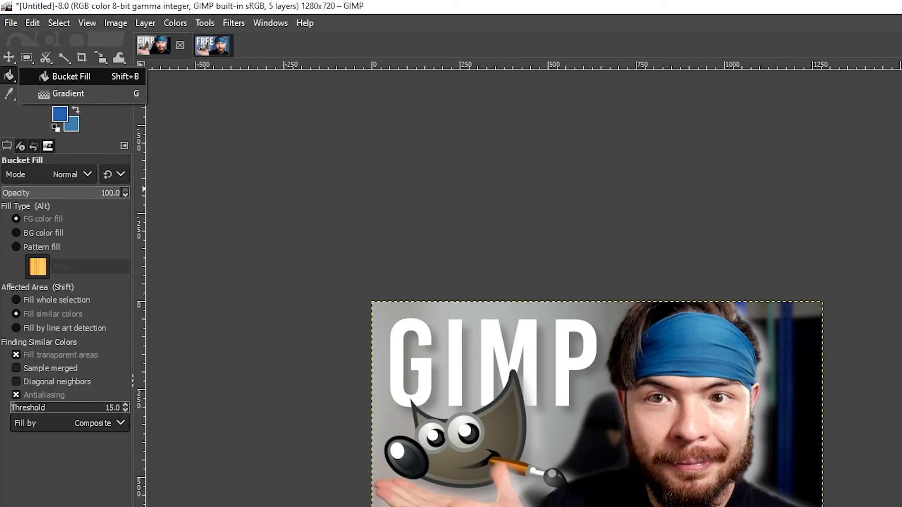
{"action": "key", "text": "g"}
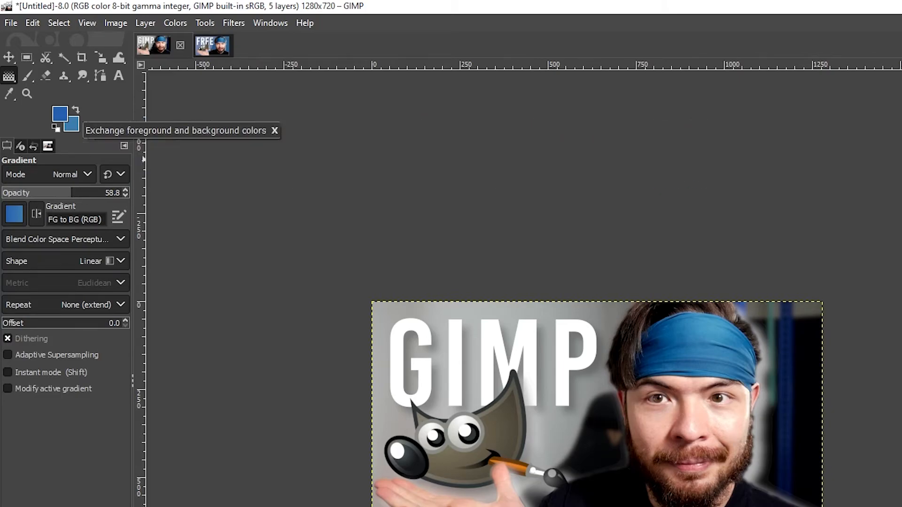
{"action": "left_click", "coordinate": [60, 114]}
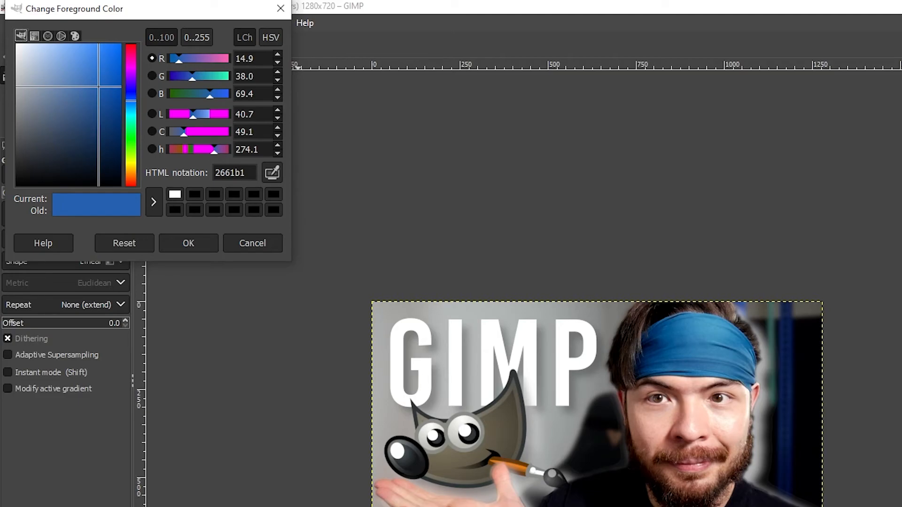
{"action": "left_click", "coordinate": [61, 35]}
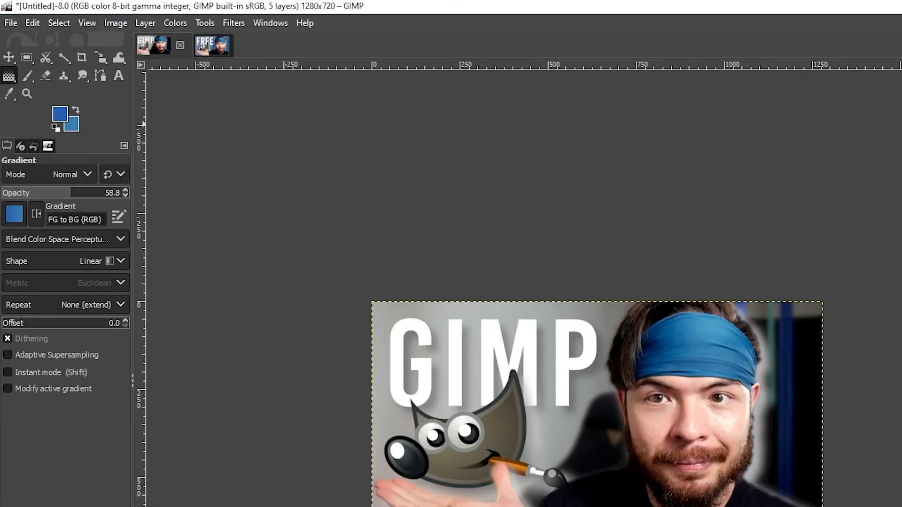
{"action": "left_click_drag", "start_coordinate": [71, 193], "coordinate": [112, 192]}
{"action": "double_click", "coordinate": [112, 192]}
{"action": "type", "text": "60"}
{"action": "key", "text": "Return"}
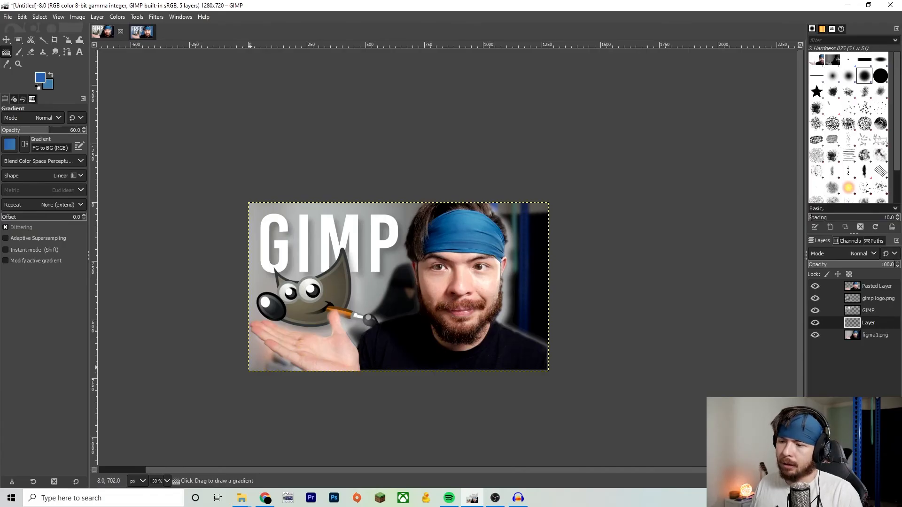
{"action": "mouse_move", "coordinate": [254, 367]}
{"action": "left_mouse_down"}
{"action": "mouse_move", "coordinate": [528, 233]}
{"action": "mouse_move", "coordinate": [362, 305]}
{"action": "mouse_move", "coordinate": [356, 310]}
{"action": "mouse_move", "coordinate": [530, 227]}
{"action": "mouse_move", "coordinate": [466, 260]}
{"action": "mouse_move", "coordinate": [533, 236]}
{"action": "mouse_move", "coordinate": [535, 221]}
{"action": "left_mouse_up"}
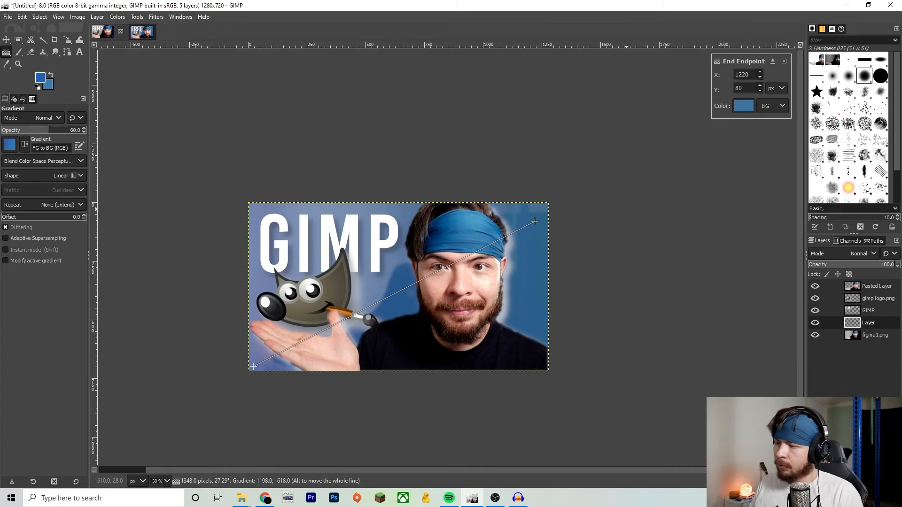
{"action": "key", "text": "Return"}
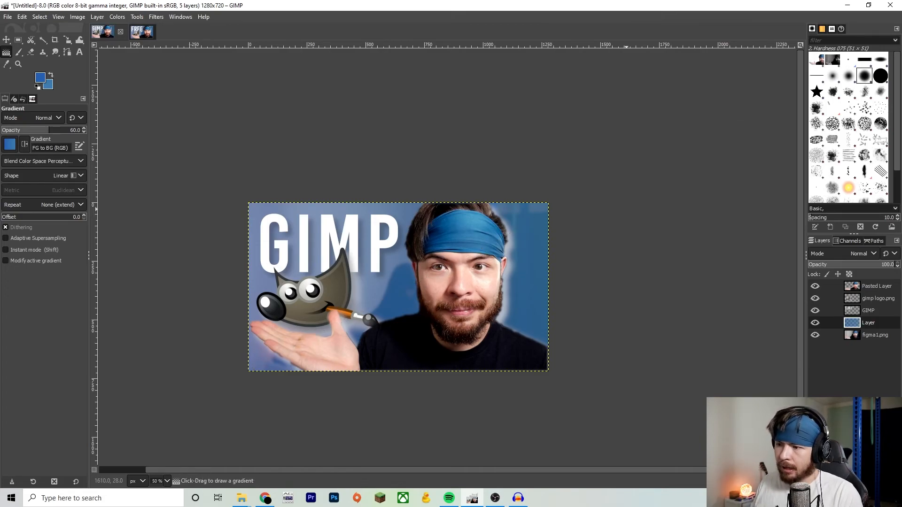
{"action": "scroll", "coordinate": [622, 250], "scroll_direction": "down", "scroll_amount": 6}
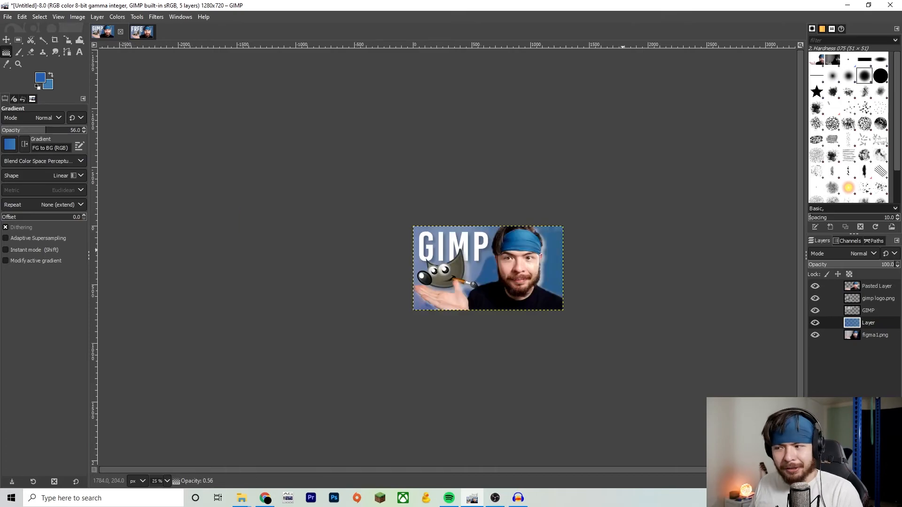
{"action": "scroll", "coordinate": [625, 249], "scroll_direction": "up", "scroll_amount": 3}
{"action": "scroll", "coordinate": [625, 249], "scroll_direction": "down", "scroll_amount": 1}
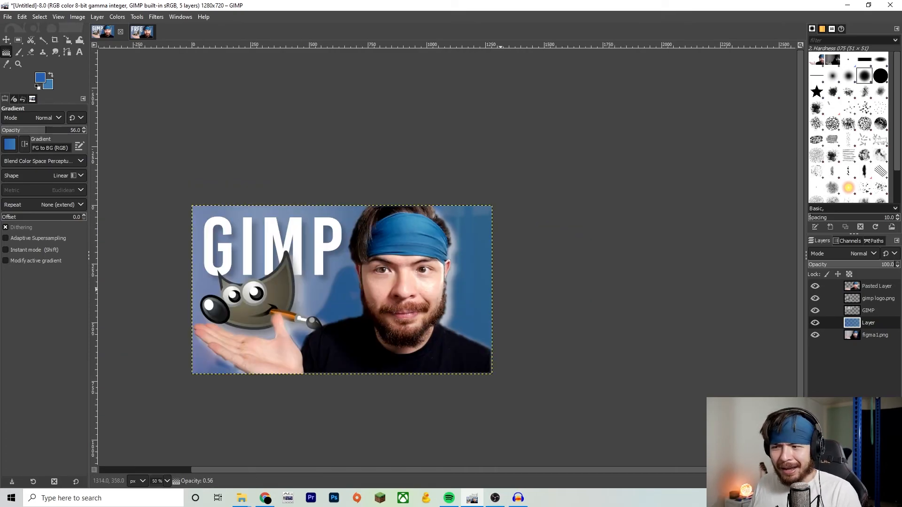
{"action": "scroll", "coordinate": [625, 249], "scroll_direction": "up", "scroll_amount": 2}
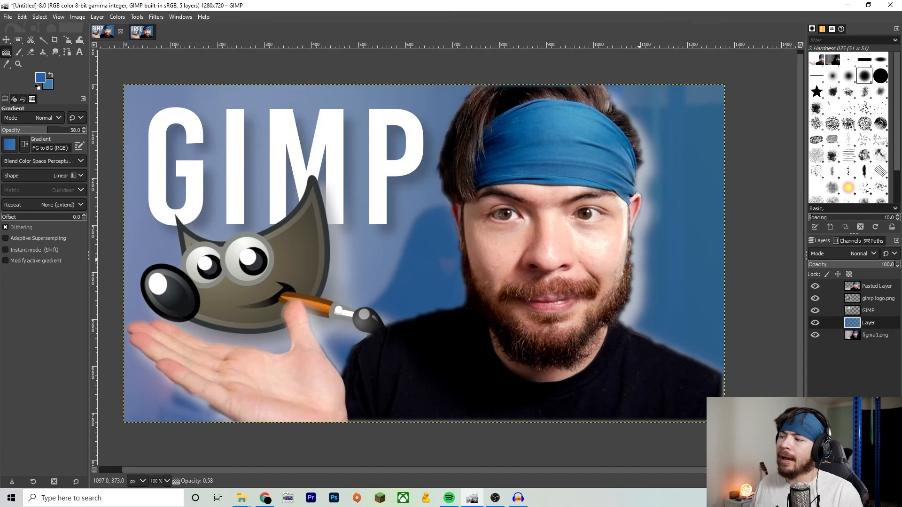
{"action": "scroll", "coordinate": [635, 234], "scroll_direction": "down", "scroll_amount": 1}
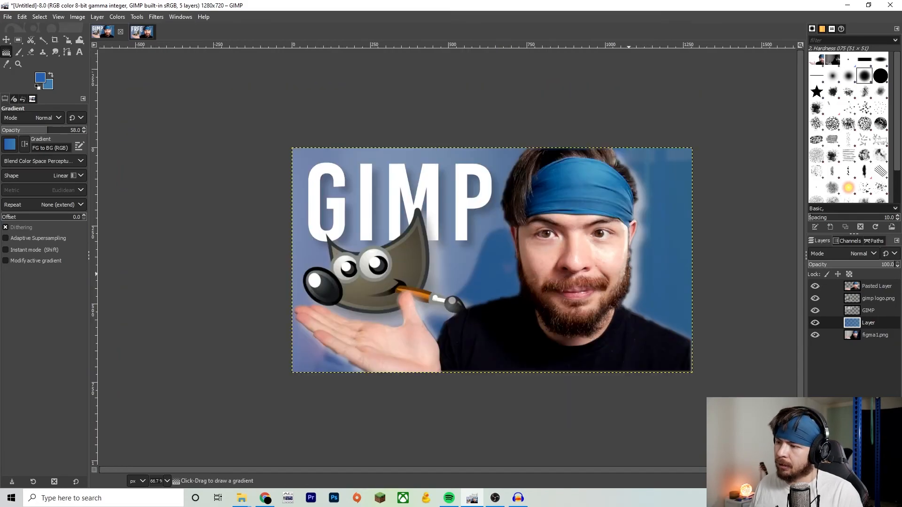